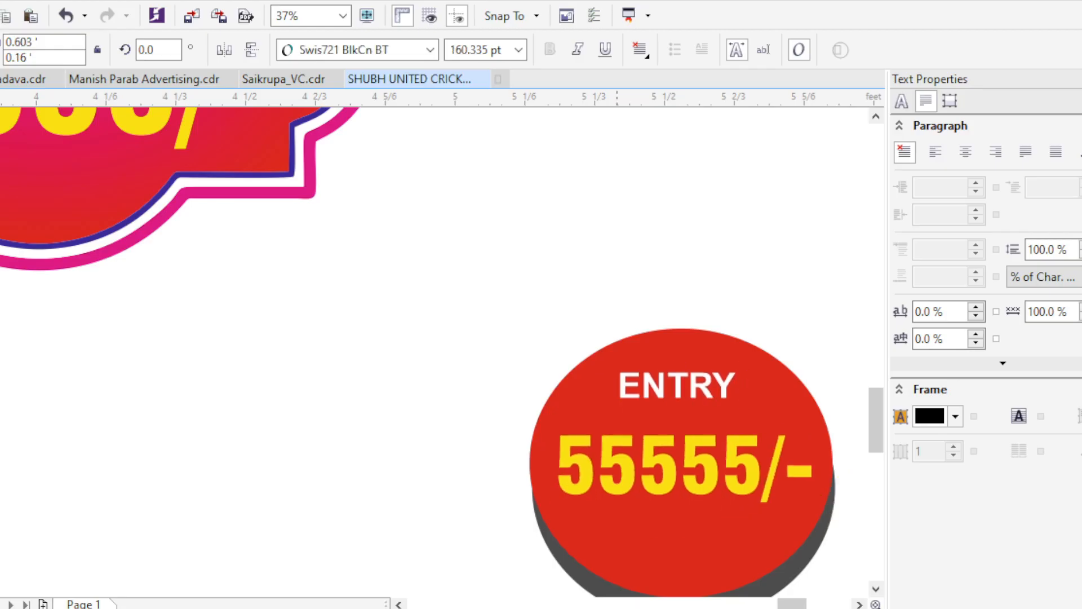
# - Change the amount on the entry badge to 4000/-, enlarge it slightly and centre it on the badge
pyautogui.press('F8')
pyautogui.doubleClick(624, 499)
pyautogui.write('4000')
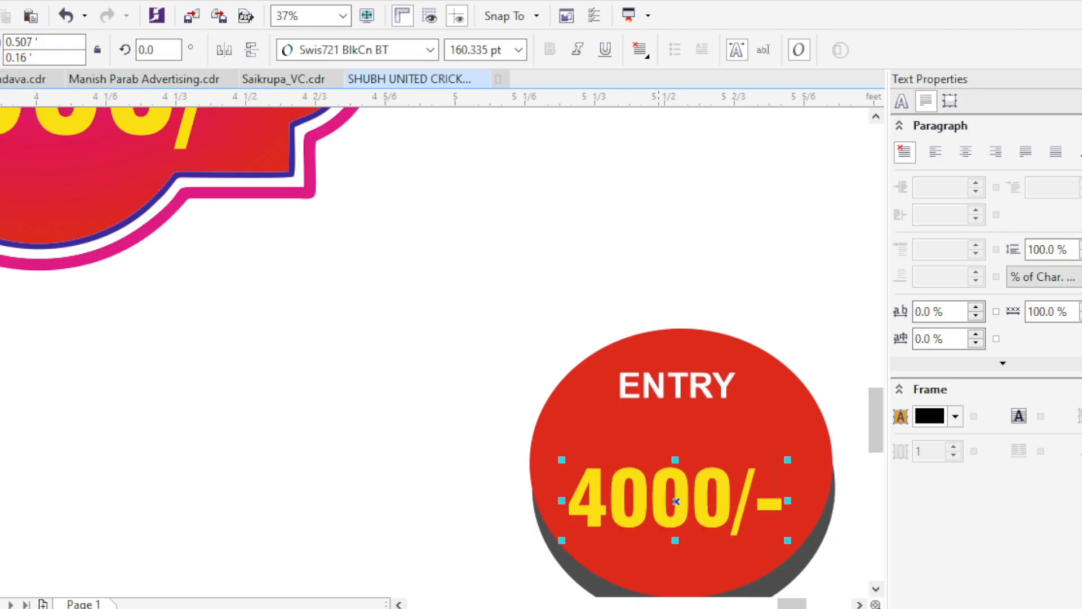
pyautogui.moveTo(788, 540); pyautogui.dragTo(808, 548)
pyautogui.keyDown('shift'); pyautogui.click(676, 437); pyautogui.keyUp('shift')
pyautogui.press('c')
# - Enlarge the ENTRY heading and the 4000/- amount to fill the round badge, keeping both horizontally centred
pyautogui.scroll(-1, 535, 462)
pyautogui.scroll(1, 620, 422)
pyautogui.click(596, 425)
pyautogui.moveTo(658, 446); pyautogui.dragTo(676, 450)
pyautogui.moveTo(637, 425); pyautogui.dragTo(637, 464)
pyautogui.keyDown('shift'); pyautogui.click(600, 496); pyautogui.keyUp('shift')
pyautogui.scroll(-2, 601, 502)
pyautogui.press('Escape')
pyautogui.moveTo(600, 502); pyautogui.dragTo(574, 364)
pyautogui.scroll(1, 696, 380)
pyautogui.click(574, 364)
pyautogui.moveTo(587, 414); pyautogui.dragTo(581, 406)
pyautogui.keyDown('shift'); pyautogui.click(584, 374); pyautogui.keyUp('shift')
pyautogui.press('c')
pyautogui.click(682, 494)
pyautogui.scroll(-1, 682, 493)
pyautogui.moveTo(682, 494); pyautogui.dragTo(821, 489)
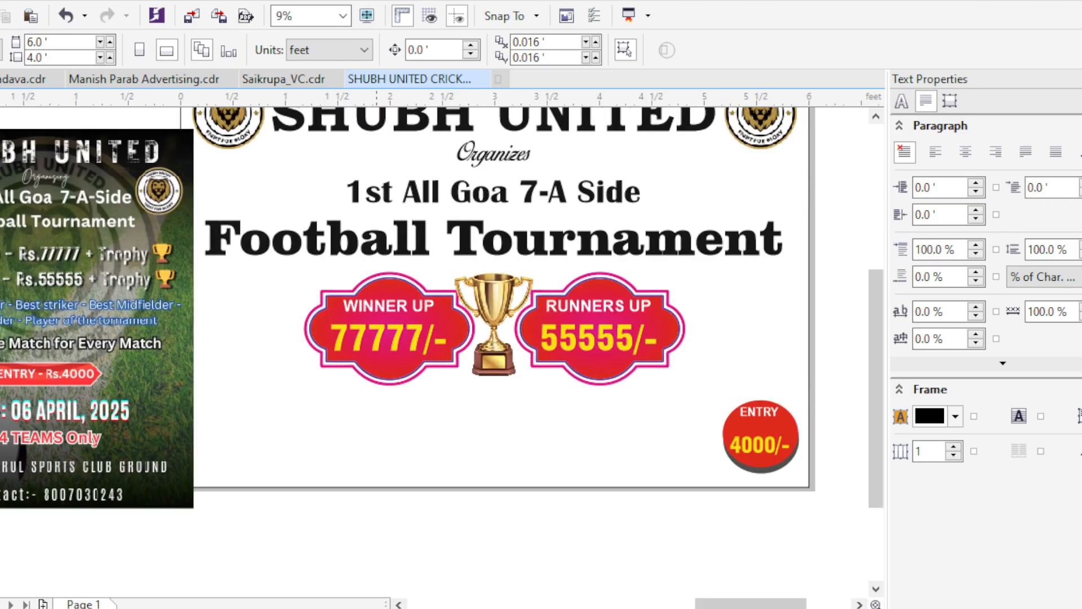
# - Add a text block listing BEST GOALKEEPER, BEST STRIKER, BEST MIDFIELDER, BEST DEFENDER and PLAYER OF THE TOURNAMENT on separate lines
pyautogui.moveTo(377, 309); pyautogui.dragTo(411, 306)
pyautogui.click(446, 302)
pyautogui.moveTo(743, 395); pyautogui.dragTo(791, 437)
pyautogui.press('F8')
pyautogui.hotkey('ctrl', 'a')
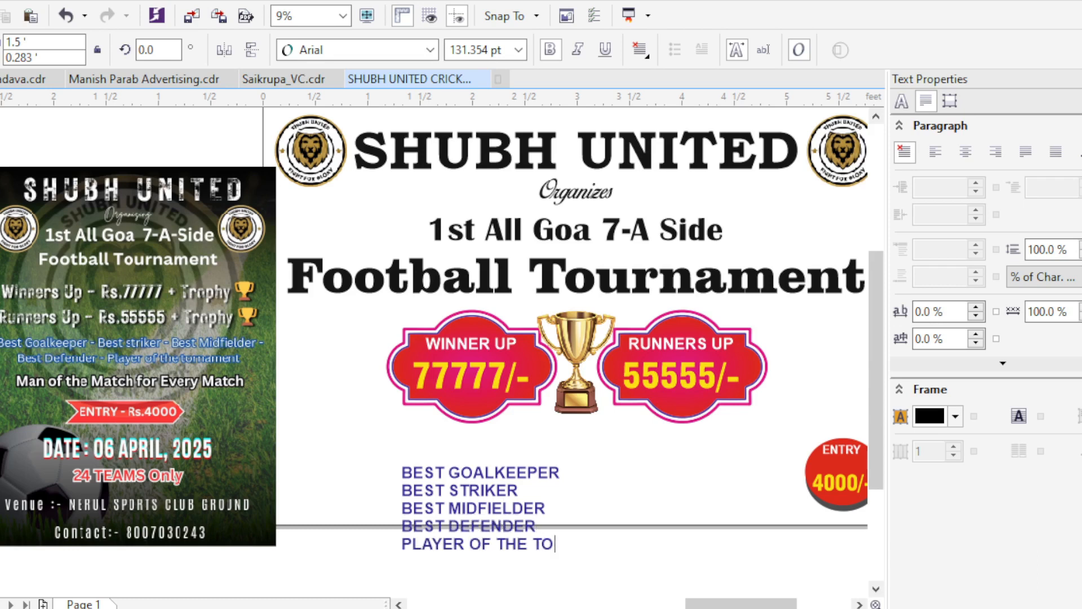
pyautogui.scroll(-1, 460, 361)
pyautogui.scroll(1, 485, 372)
# - Set the whole award list in the AvantGarde-Demi font and move it beneath the winner badge
pyautogui.hotkey('ctrl', 'a')
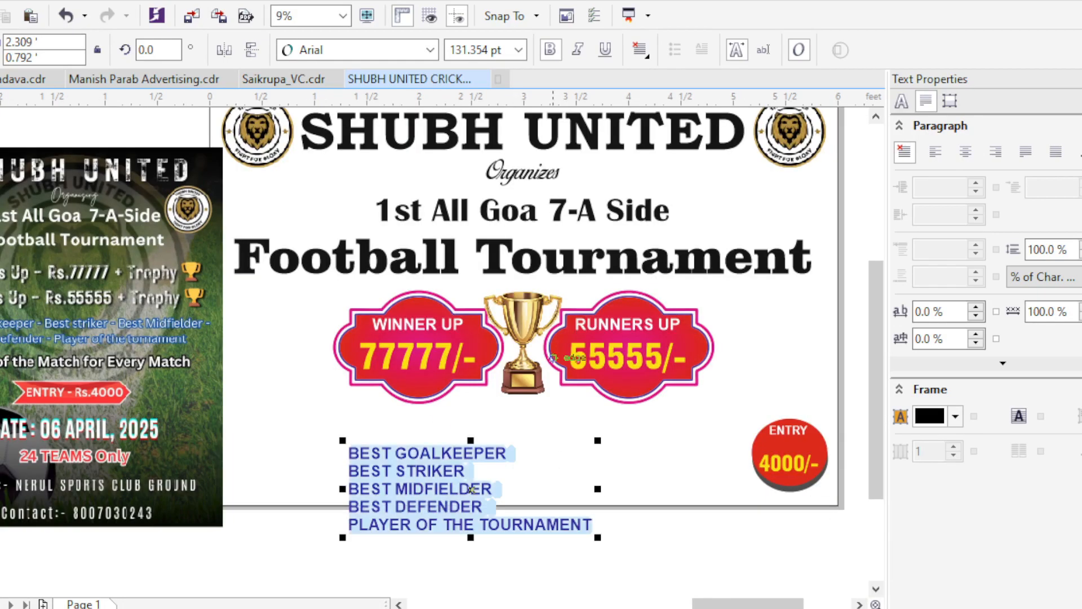
pyautogui.click(430, 50)
pyautogui.click(350, 269)
pyautogui.scroll(1, 518, 459)
pyautogui.click(430, 50)
pyautogui.click(366, 317)
pyautogui.scroll(-3, 439, 338)
pyautogui.moveTo(509, 353); pyautogui.dragTo(307, 383)
pyautogui.moveTo(242, 383); pyautogui.dragTo(128, 343)
# - Join the award lines so the goalkeeper, striker, midfielder and defender awards share one row with gaps between them
pyautogui.scroll(1, 116, 332)
pyautogui.press('F8')
pyautogui.click(312, 353)
pyautogui.press('Delete')
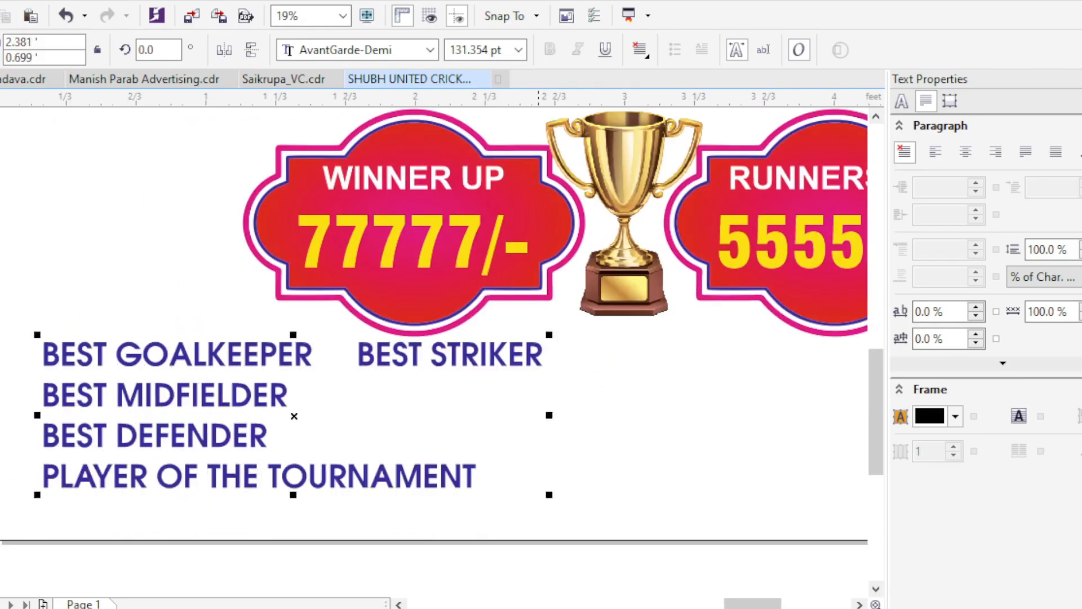
pyautogui.press('Delete')
pyautogui.scroll(-1, 59, 394)
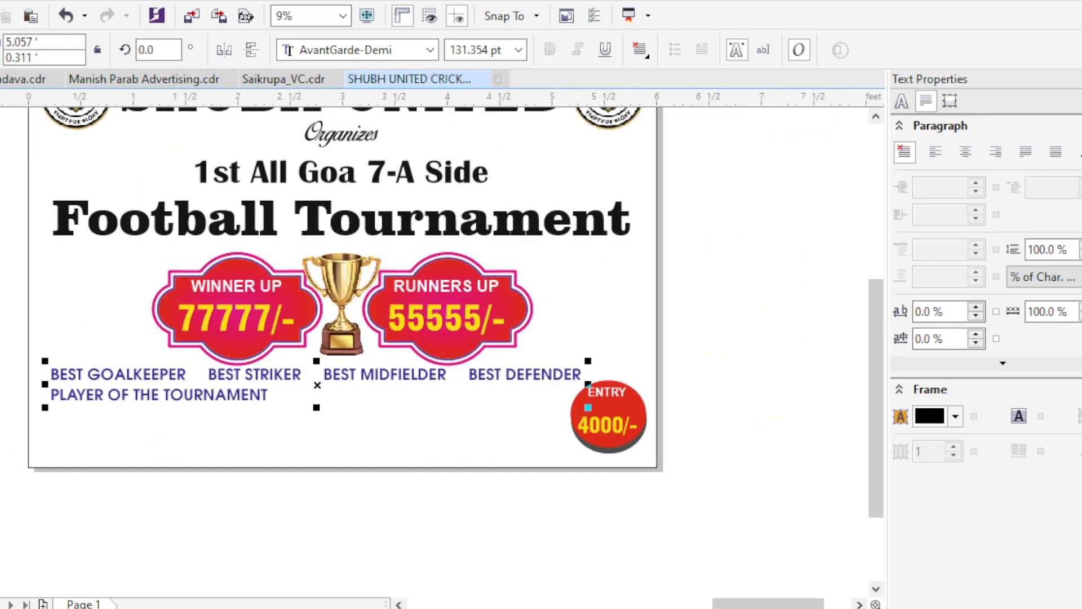
# - Move the round entry badge off the banner, below the page
pyautogui.moveTo(318, 405); pyautogui.dragTo(344, 338)
pyautogui.moveTo(576, 309); pyautogui.dragTo(571, 304)
pyautogui.moveTo(635, 350); pyautogui.dragTo(643, 489)
# - Enlarge the award text so its four-award row spans nearly the full banner width
pyautogui.moveTo(737, 369); pyautogui.dragTo(65, 270)
pyautogui.moveTo(613, 319); pyautogui.dragTo(679, 322)
pyautogui.scroll(1, 457, 310)
pyautogui.moveTo(457, 309); pyautogui.dragTo(459, 321)
pyautogui.scroll(-1, 460, 320)
# - Shift the prize badges and trophy toward the banner's left edge and place PLAYER OF THE TOURNAMENT beside the runners-up badge
pyautogui.moveTo(730, 358); pyautogui.dragTo(136, 185)
pyautogui.moveTo(272, 246); pyautogui.dragTo(169, 246)
pyautogui.click(701, 281)
pyautogui.moveTo(701, 281); pyautogui.dragTo(614, 302)
pyautogui.moveTo(177, 464); pyautogui.dragTo(557, 229)
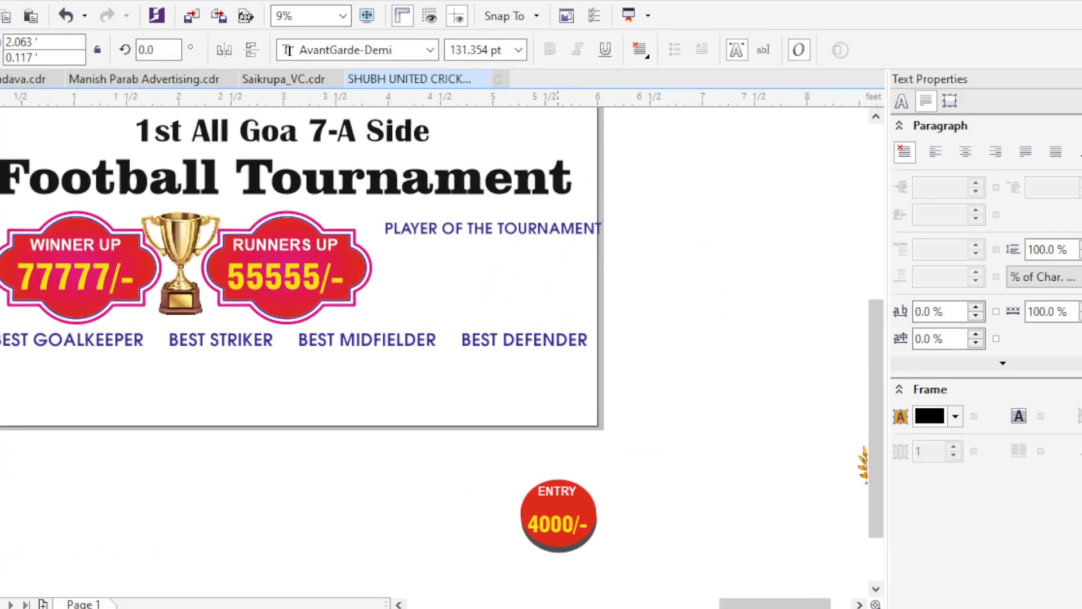
# - Split PLAYER OF THE TOURNAMENT so TOURNAMENT sits on its own line, and centre the two lines on each other
pyautogui.scroll(2, 536, 236)
pyautogui.press('Return')
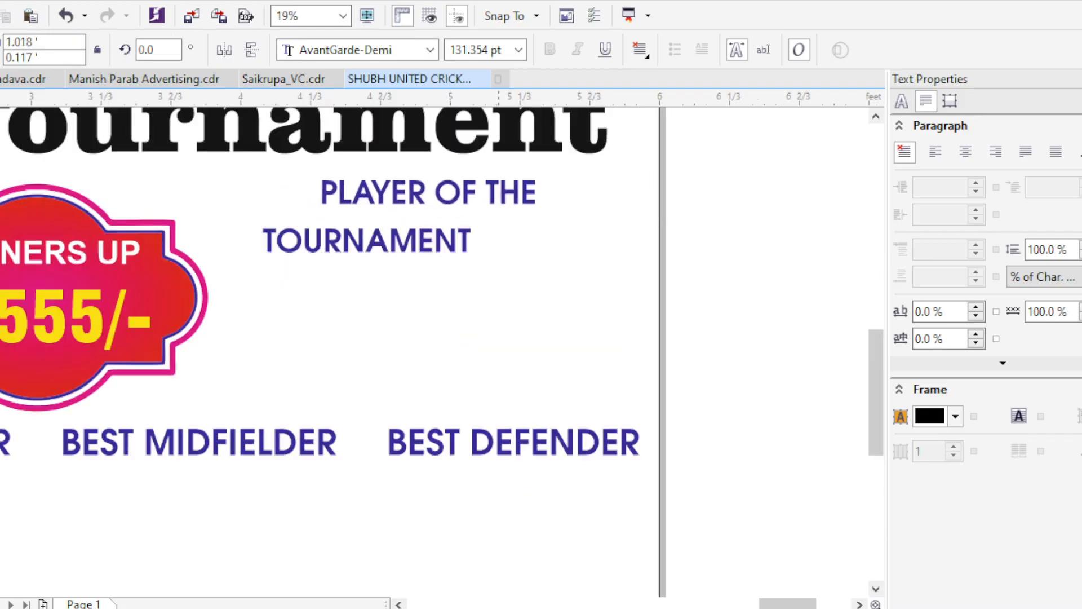
pyautogui.click(367, 241)
pyautogui.keyDown('shift'); pyautogui.click(504, 193); pyautogui.keyUp('shift')
pyautogui.press('c')
# - Set the word TOURNAMENT in a bold condensed font and enlarge it beneath PLAYER OF THE
pyautogui.click(428, 241)
pyautogui.click(430, 50)
pyautogui.click(701, 111)
pyautogui.moveTo(514, 260); pyautogui.dragTo(582, 268)
pyautogui.keyDown('shift'); pyautogui.click(505, 193); pyautogui.keyUp('shift')
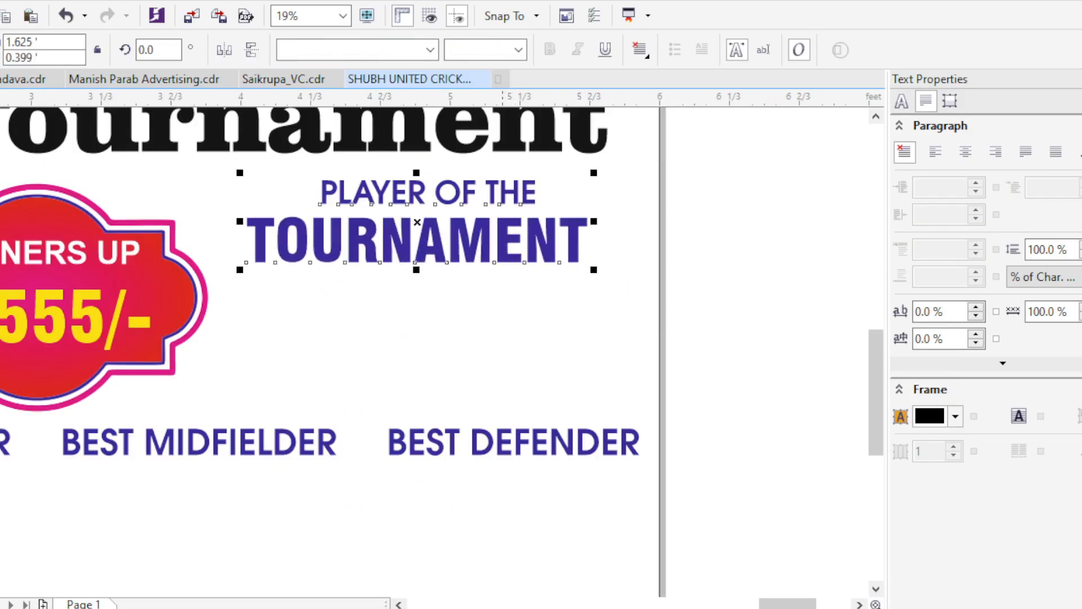
pyautogui.press('Escape')
# - Move the entry badge back onto the banner, above the end of the Football Tournament headline
pyautogui.scroll(-1, 526, 184)
pyautogui.moveTo(558, 480); pyautogui.dragTo(681, 270)
pyautogui.hotkey('ctrl', 'z')
pyautogui.moveTo(635, 414); pyautogui.dragTo(442, 566)
pyautogui.scroll(-1, 600, 518)
pyautogui.moveTo(592, 512); pyautogui.dragTo(567, 317)
pyautogui.scroll(2, 567, 317)
pyautogui.moveTo(597, 363); pyautogui.dragTo(587, 353)
pyautogui.press('Escape')
pyautogui.scroll(-2, 586, 353)
pyautogui.scroll(1, 539, 540)
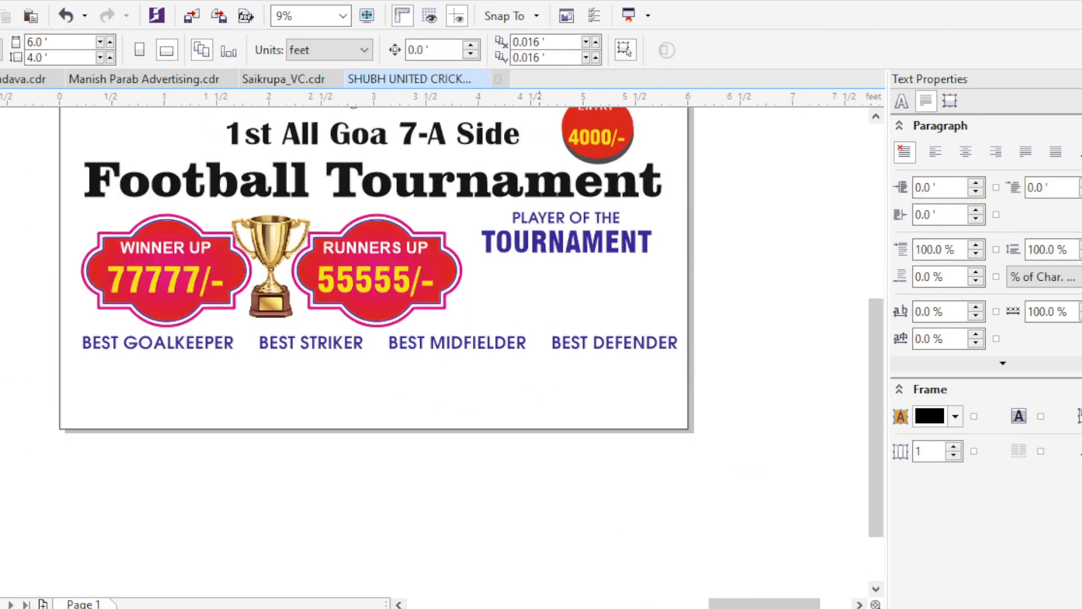
# - Switch to the browser, remove the bicycle picture's background with remove.bg and download the cut-out
pyautogui.hotkey('alt', 'Tab')
pyautogui.hotkey('ctrl', 'Tab')
pyautogui.click(147, 259)
pyautogui.scroll(3, 532, 338)
pyautogui.click(533, 338)
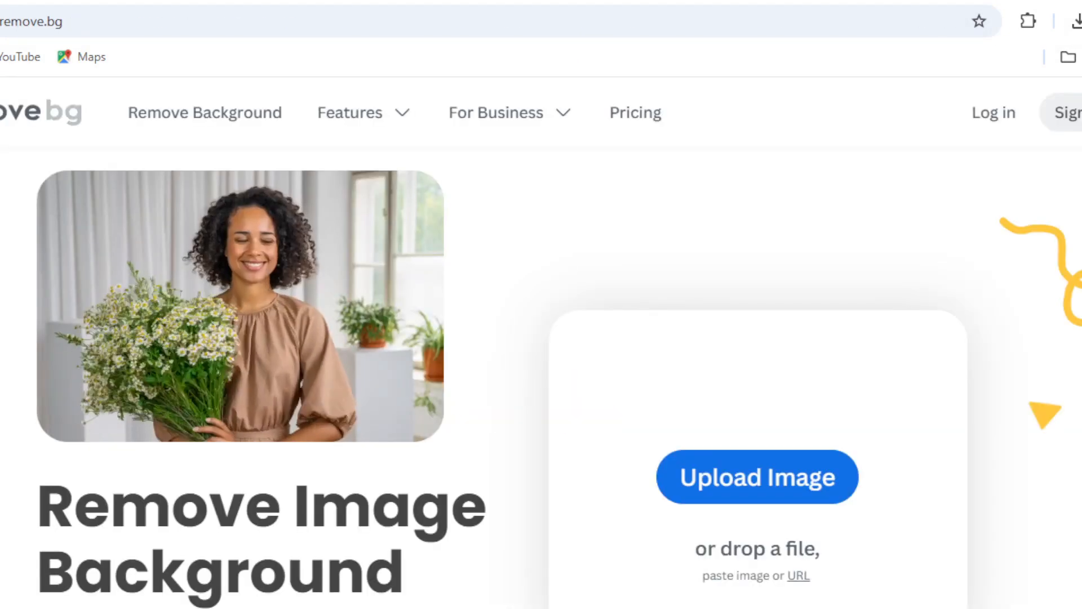
pyautogui.hotkey('ctrl', 'v')
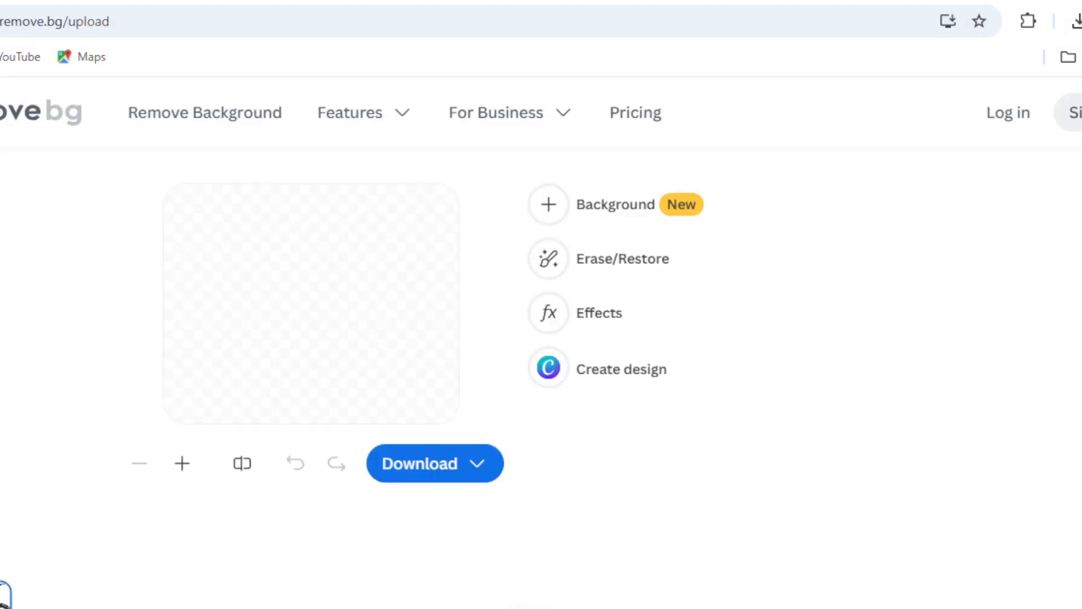
pyautogui.click(434, 461)
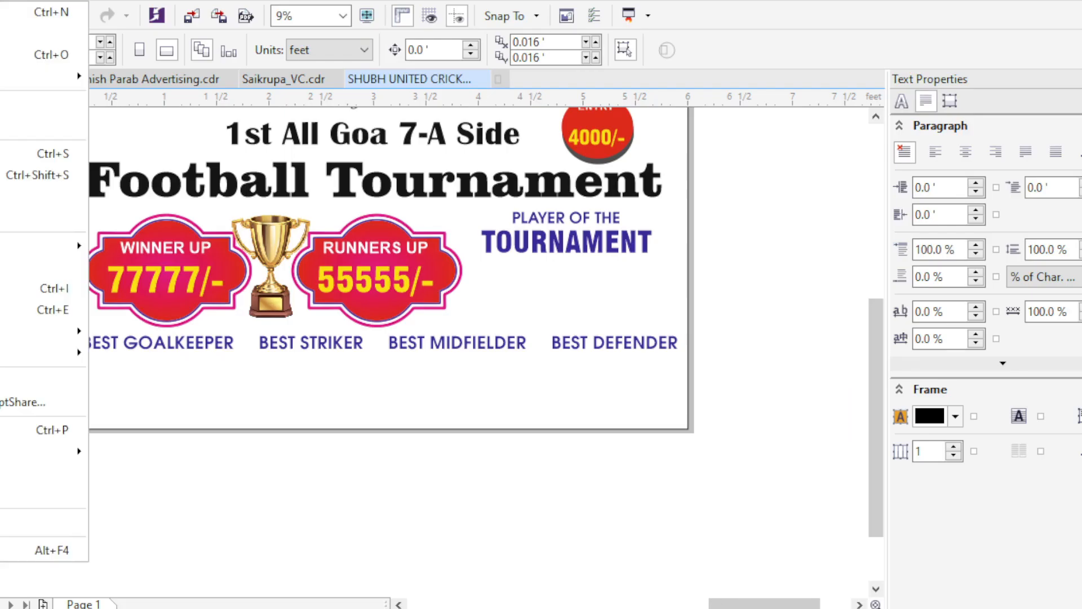
# - Switch back to CorelDRAW and import the bicycle cut-out from Downloads, placing it under PLAYER OF THE TOURNAMENT
pyautogui.press('i')
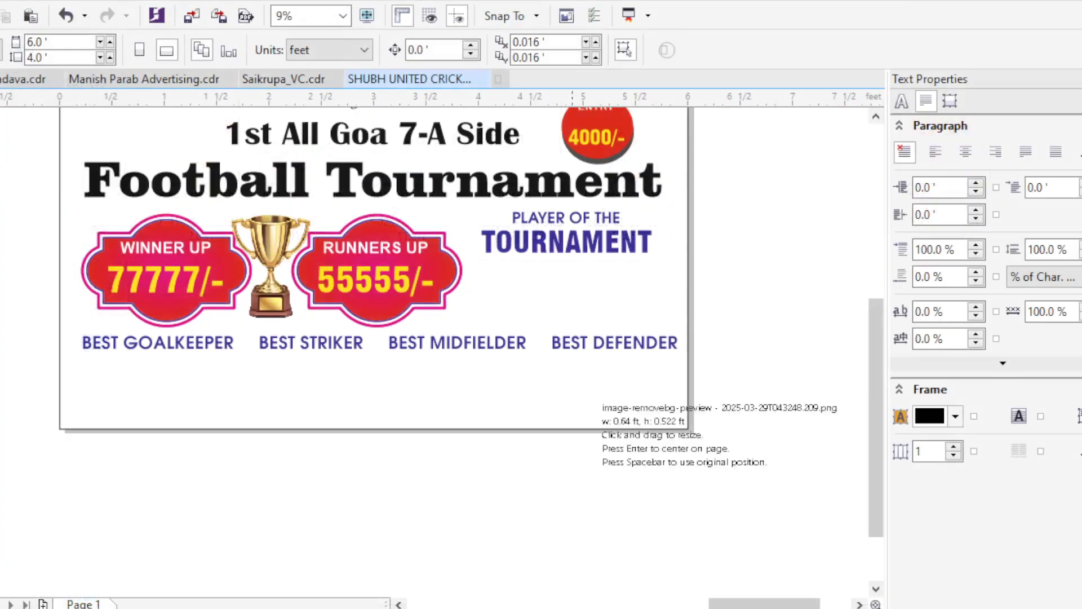
pyautogui.click(599, 404)
pyautogui.scroll(2, 563, 394)
pyautogui.click(711, 351)
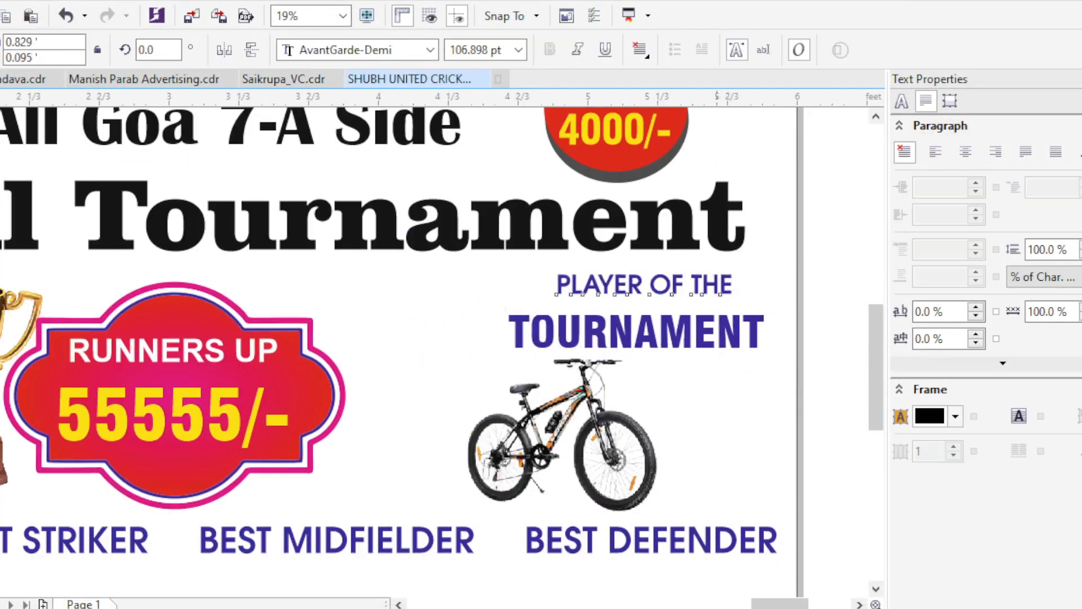
# - Tighten the gap between PLAYER OF THE and TOURNAMENT and centre the two lines on each other
pyautogui.scroll(1, 664, 232)
pyautogui.moveTo(625, 338); pyautogui.dragTo(615, 351)
pyautogui.keyDown('shift'); pyautogui.click(524, 417); pyautogui.keyUp('shift')
pyautogui.press('c')
pyautogui.scroll(-2, 524, 383)
pyautogui.scroll(1, 590, 512)
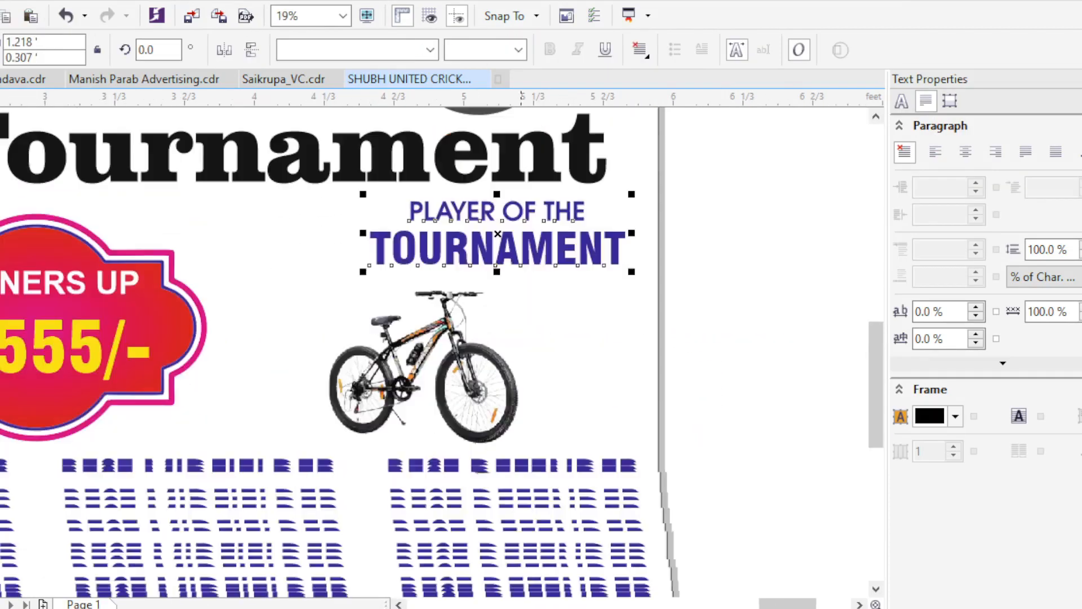
# - Enlarge the bicycle picture and centre it directly beneath the word TOURNAMENT
pyautogui.click(458, 361)
pyautogui.moveTo(527, 282); pyautogui.dragTo(555, 258)
pyautogui.moveTo(439, 355); pyautogui.dragTo(505, 357)
pyautogui.moveTo(578, 361); pyautogui.dragTo(577, 366)
pyautogui.keyDown('shift'); pyautogui.click(571, 251); pyautogui.keyUp('shift')
pyautogui.press('c')
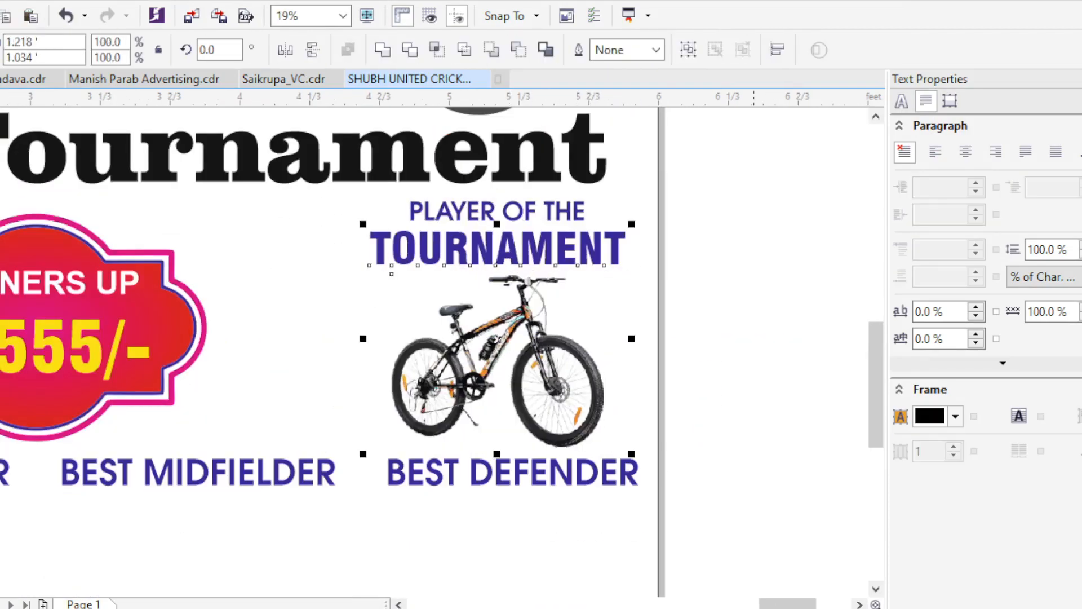
pyautogui.click(772, 300)
# - Place the illustration of a trophy with cricket bat and balls on the left side of the banner
pyautogui.scroll(-1, 777, 300)
pyautogui.moveTo(736, 337); pyautogui.dragTo(670, 309)
pyautogui.scroll(-1, 594, 309)
pyautogui.moveTo(594, 309); pyautogui.dragTo(497, 299)
pyautogui.moveTo(47, 268); pyautogui.dragTo(451, 301)
pyautogui.scroll(1, 462, 290)
pyautogui.moveTo(462, 290); pyautogui.dragTo(169, 273)
# - Resize the cricket trophy illustration and fit it between the left logo and the Football Tournament headline
pyautogui.scroll(1, 170, 279)
pyautogui.moveTo(231, 369); pyautogui.dragTo(191, 331)
pyautogui.moveTo(156, 317); pyautogui.dragTo(245, 447)
pyautogui.moveTo(183, 389); pyautogui.dragTo(176, 400)
pyautogui.scroll(-1, 151, 281)
pyautogui.moveTo(738, 394); pyautogui.dragTo(539, 326)
pyautogui.moveTo(234, 361); pyautogui.dragTo(328, 271)
pyautogui.moveTo(428, 275); pyautogui.dragTo(308, 271)
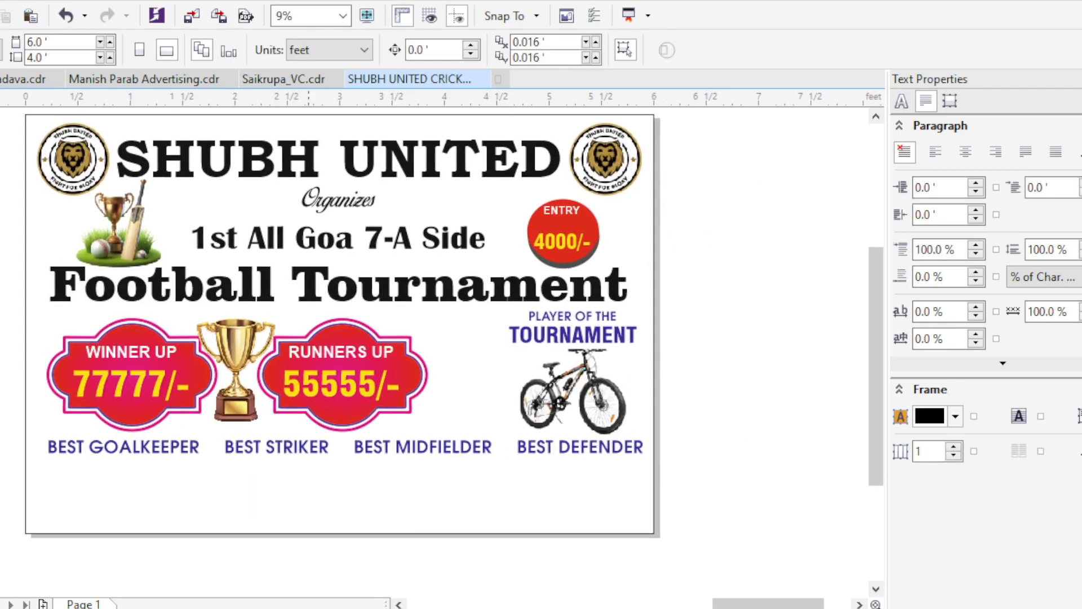
# - Apply a vertical gradient fill to the SHUBH UNITED title with magenta as its lower colour
pyautogui.moveTo(240, 268); pyautogui.dragTo(311, 291)
pyautogui.scroll(-1, 644, 193)
pyautogui.scroll(1, 551, 200)
pyautogui.click(457, 166)
pyautogui.scroll(1, 456, 166)
pyautogui.press('g')
pyautogui.moveTo(439, 156); pyautogui.dragTo(439, 194)
pyautogui.click(474, 187)
pyautogui.click(529, 229)
pyautogui.click(237, 540)
# - Set the upper colour of the SHUBH UNITED gradient to red
pyautogui.click(440, 156)
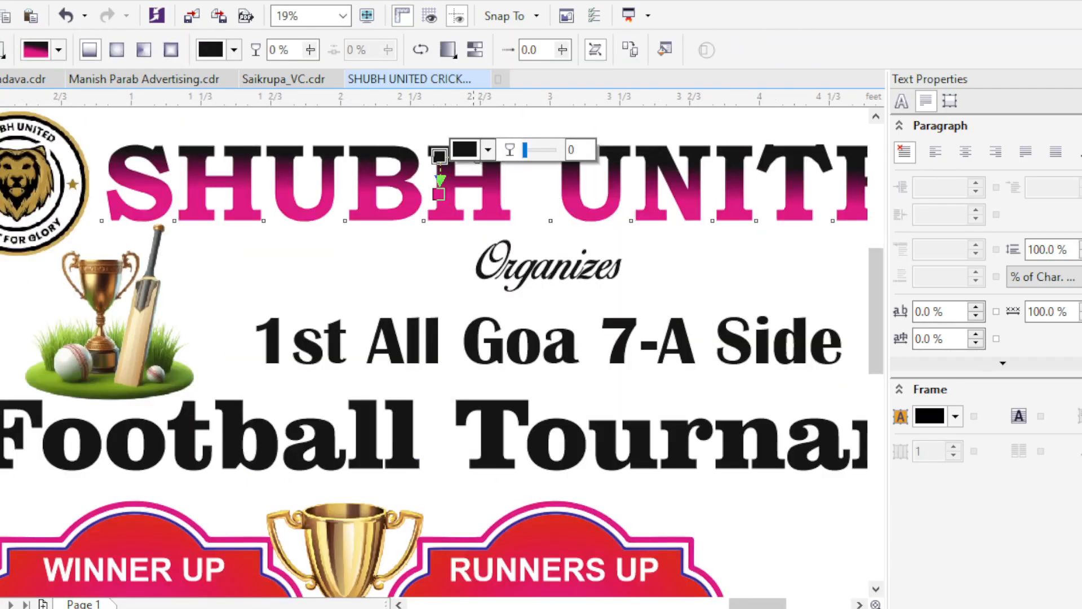
pyautogui.click(474, 150)
pyautogui.click(529, 191)
pyautogui.click(136, 530)
pyautogui.click(370, 251)
# - Recolour Organizes dark blue, 1st All Goa 7-A Side purple and the Football Tournament headline magenta
pyautogui.press('space')
pyautogui.scroll(-1, 370, 251)
pyautogui.click(459, 259)
pyautogui.press('Escape')
pyautogui.click(460, 344)
pyautogui.moveTo(459, 295); pyautogui.dragTo(387, 288)
pyautogui.click(387, 288)
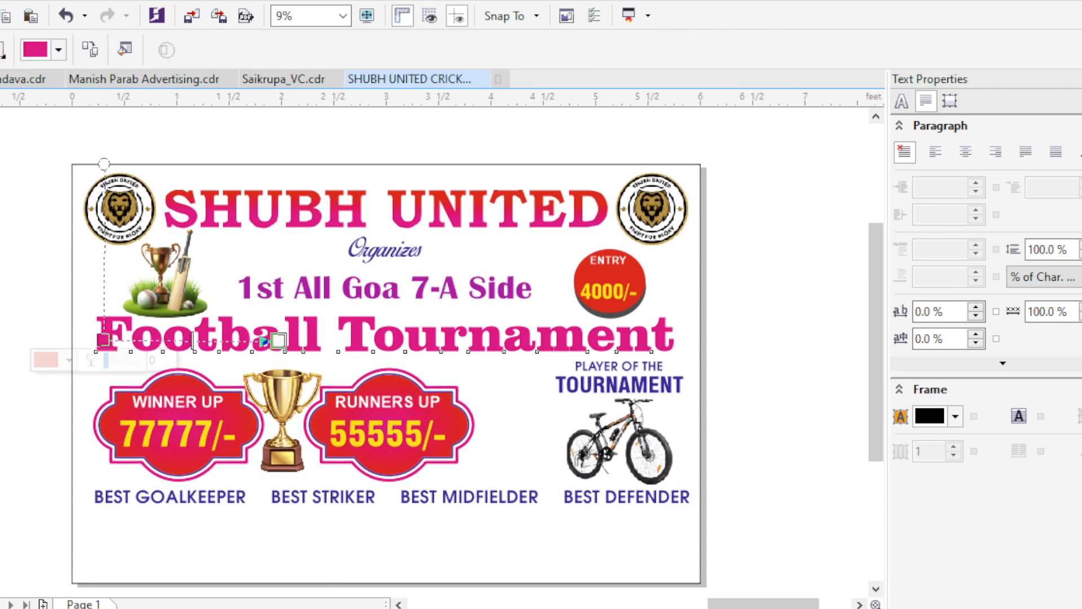
# - Give the Football Tournament headline a horizontal gradient from magenta through red near the middle and back to magenta
pyautogui.moveTo(104, 339); pyautogui.dragTo(659, 337)
pyautogui.click(325, 369)
pyautogui.click(366, 410)
pyautogui.click(563, 607)
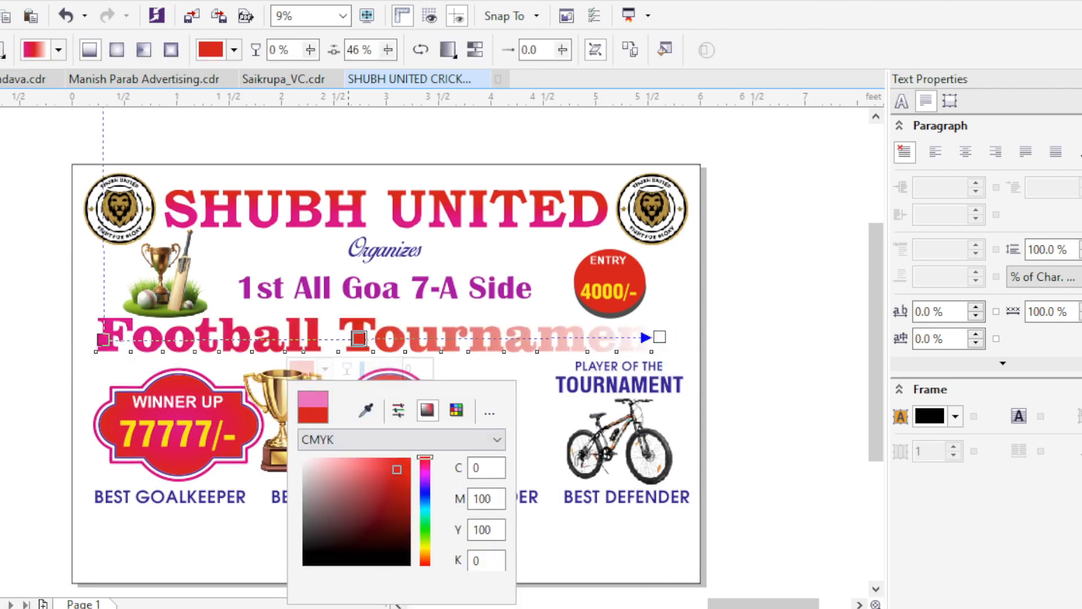
pyautogui.click(659, 337)
pyautogui.click(626, 367)
pyautogui.click(585, 606)
pyautogui.press('space')
pyautogui.press('Escape')
# - Draw a rectangle around the row of four award names, spanning nearly the full banner width
pyautogui.moveTo(562, 283); pyautogui.dragTo(564, 212)
pyautogui.scroll(-1, 530, 272)
pyautogui.scroll(1, 530, 271)
pyautogui.press('F6')
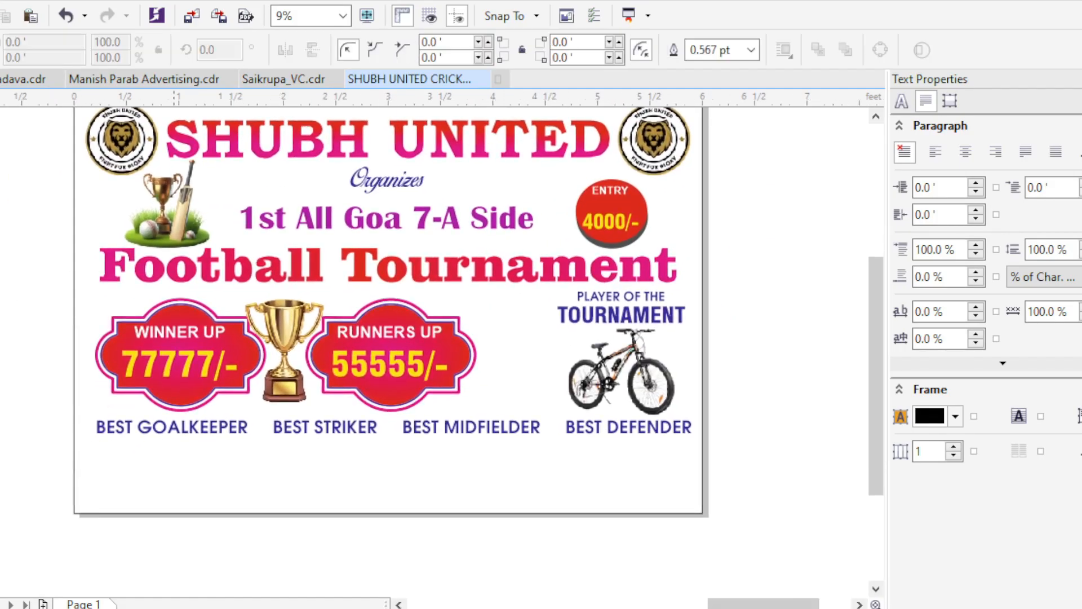
pyautogui.moveTo(697, 435); pyautogui.dragTo(698, 434)
pyautogui.scroll(1, 656, 434)
pyautogui.press('space')
pyautogui.scroll(-1, 488, 298)
pyautogui.moveTo(537, 301); pyautogui.dragTo(724, 274)
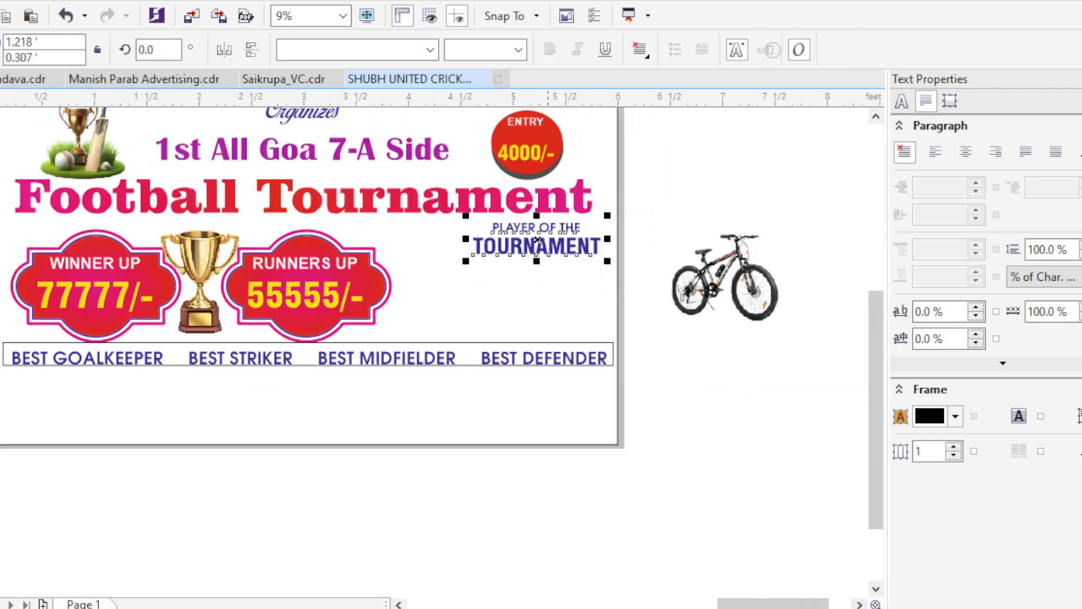
pyautogui.moveTo(537, 244); pyautogui.dragTo(784, 200)
pyautogui.moveTo(757, 279); pyautogui.dragTo(486, 289)
pyautogui.hotkey('ctrl', 'z')
pyautogui.hotkey('ctrl', 'z')
pyautogui.hotkey('ctrl', 'z')
# - Round the corners of the rectangle around the award names with a radius of about 0.097 ft
pyautogui.scroll(2, 462, 372)
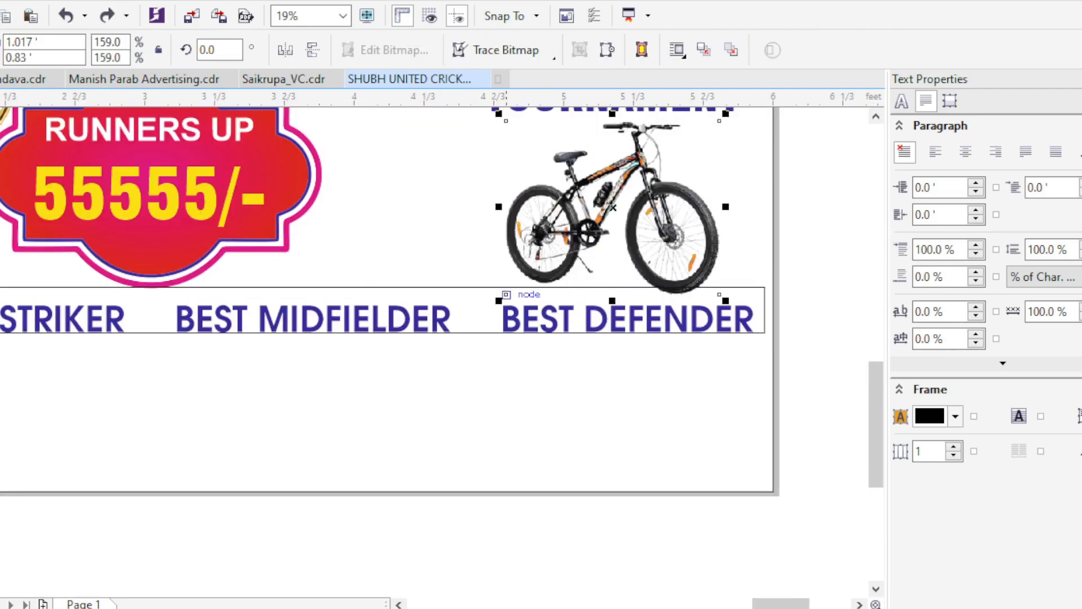
pyautogui.scroll(-3, 789, 346)
pyautogui.press('Escape')
pyautogui.moveTo(429, 377); pyautogui.dragTo(429, 377)
pyautogui.scroll(1, 668, 363)
pyautogui.moveTo(648, 335); pyautogui.dragTo(648, 346)
pyautogui.scroll(2, 721, 349)
pyautogui.moveTo(717, 319); pyautogui.dragTo(717, 302)
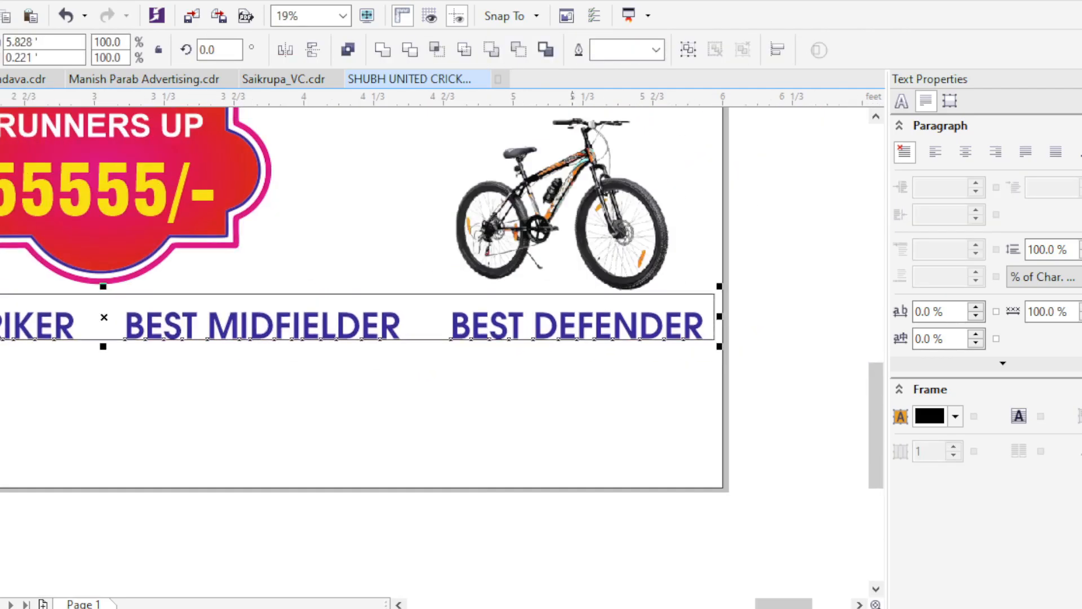
pyautogui.press('Escape')
pyautogui.scroll(1, 718, 301)
pyautogui.click(717, 302)
pyautogui.scroll(-2, 720, 344)
pyautogui.scroll(1, 252, 343)
pyautogui.scroll(-1, 207, 301)
pyautogui.scroll(1, 400, 344)
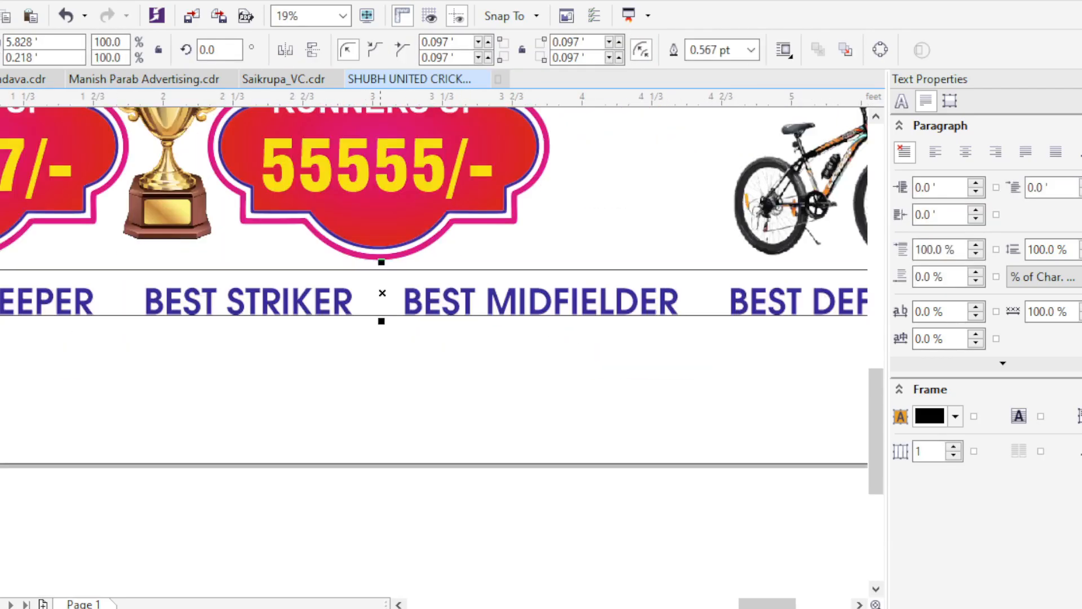
# - Extend the rounded rectangle downward and centre the award names inside it horizontally and vertically
pyautogui.moveTo(381, 322); pyautogui.dragTo(380, 335)
pyautogui.scroll(-1, 381, 314)
pyautogui.scroll(1, 406, 315)
pyautogui.scroll(-1, 381, 327)
pyautogui.keyDown('shift'); pyautogui.click(495, 318); pyautogui.keyUp('shift')
pyautogui.scroll(1, 495, 323)
pyautogui.press('c')
pyautogui.press('e')
pyautogui.click(478, 343)
pyautogui.scroll(-1, 479, 343)
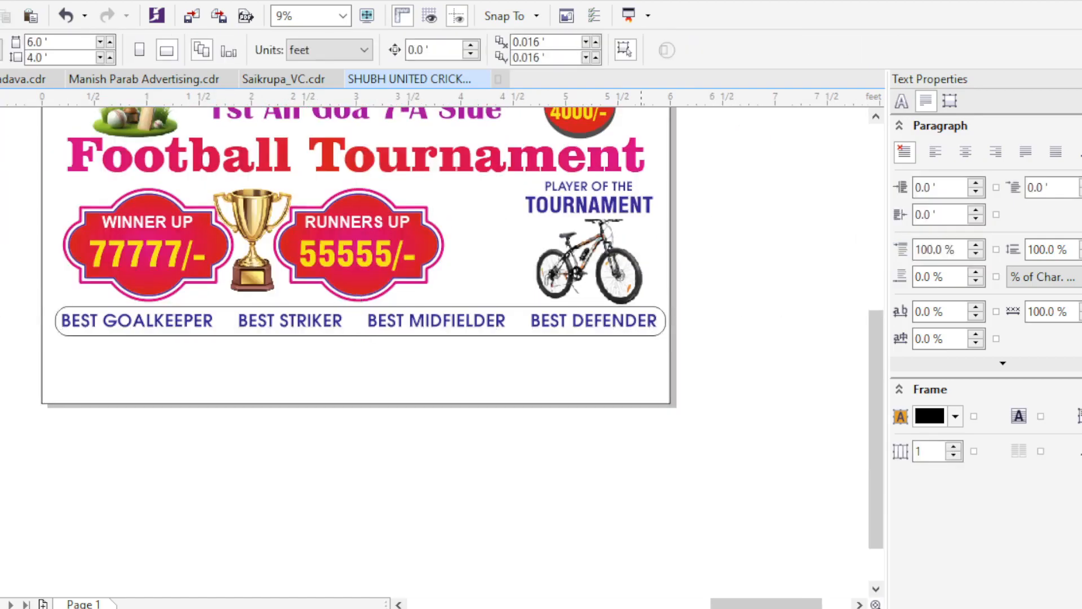
# - Fill the rounded award bar with an elliptical gradient from bright blue #00BBFF at the centre to dark blue at the ends
pyautogui.scroll(1, 635, 307)
pyautogui.click(634, 306)
pyautogui.click(1081, 304)
pyautogui.press('g')
pyautogui.click(117, 50)
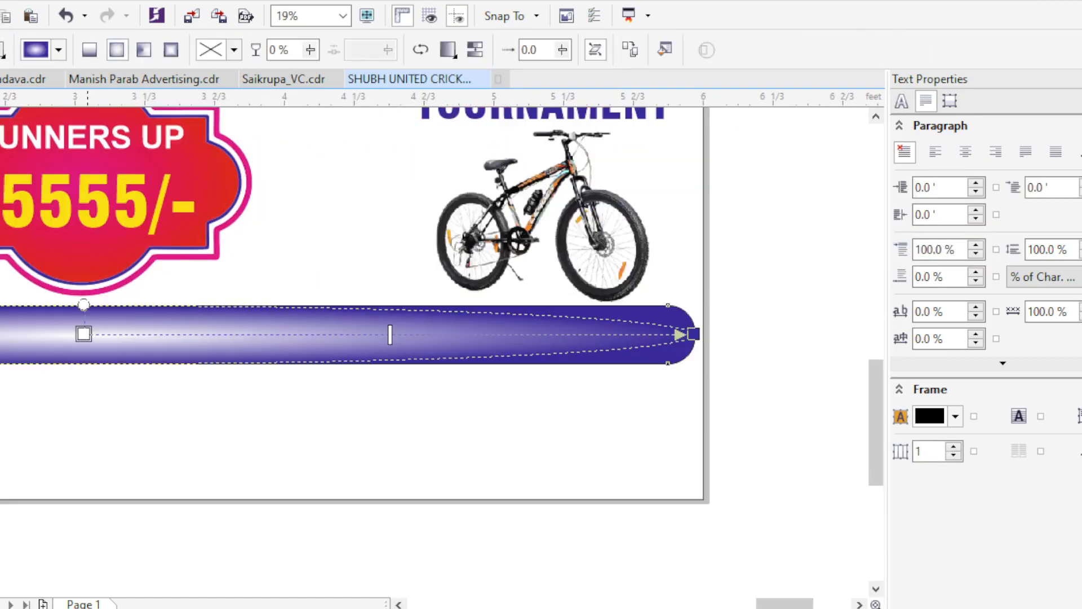
pyautogui.click(150, 501)
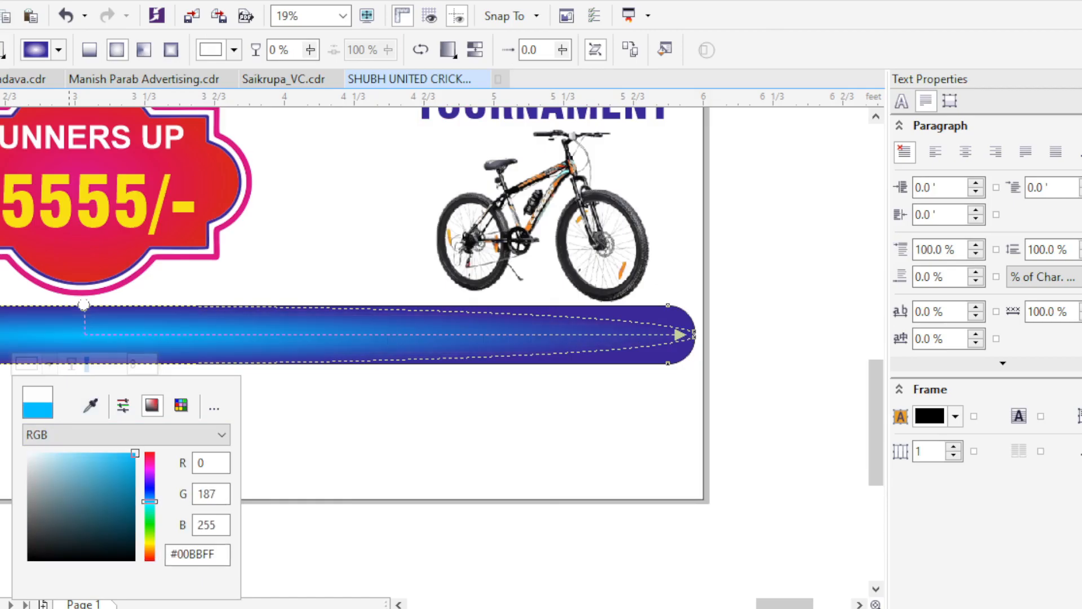
# - Send the blue bar behind the award names and recolour the names white
pyautogui.press('space')
pyautogui.scroll(-1, 488, 414)
pyautogui.scroll(1, 646, 382)
pyautogui.scroll(-1, 646, 382)
pyautogui.hotkey('shift', 'pagedown')
pyautogui.press('Escape')
pyautogui.click(569, 374)
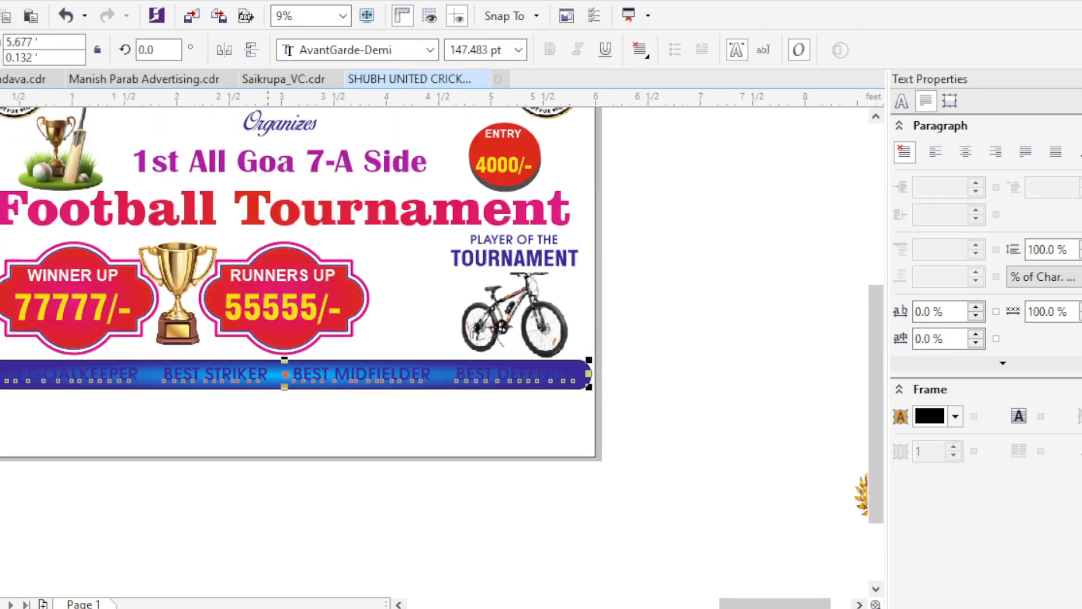
pyautogui.press('Escape')
pyautogui.scroll(-1, 486, 353)
pyautogui.scroll(1, 525, 377)
pyautogui.scroll(-1, 418, 380)
pyautogui.scroll(1, 406, 335)
pyautogui.moveTo(638, 437); pyautogui.dragTo(465, 361)
pyautogui.click(361, 367)
pyautogui.scroll(-1, 332, 385)
pyautogui.hotkey('ctrl', 'z')
pyautogui.hotkey('ctrl', 'z')
# - Draw a 6 ft wide rectangle along the banner's lower edge and raise its bottom side slightly, leaving it about 0.275 ft high
pyautogui.scroll(1, 562, 490)
pyautogui.scroll(-1, 633, 420)
pyautogui.scroll(1, 261, 454)
pyautogui.scroll(-1, 564, 406)
pyautogui.scroll(1, 189, 469)
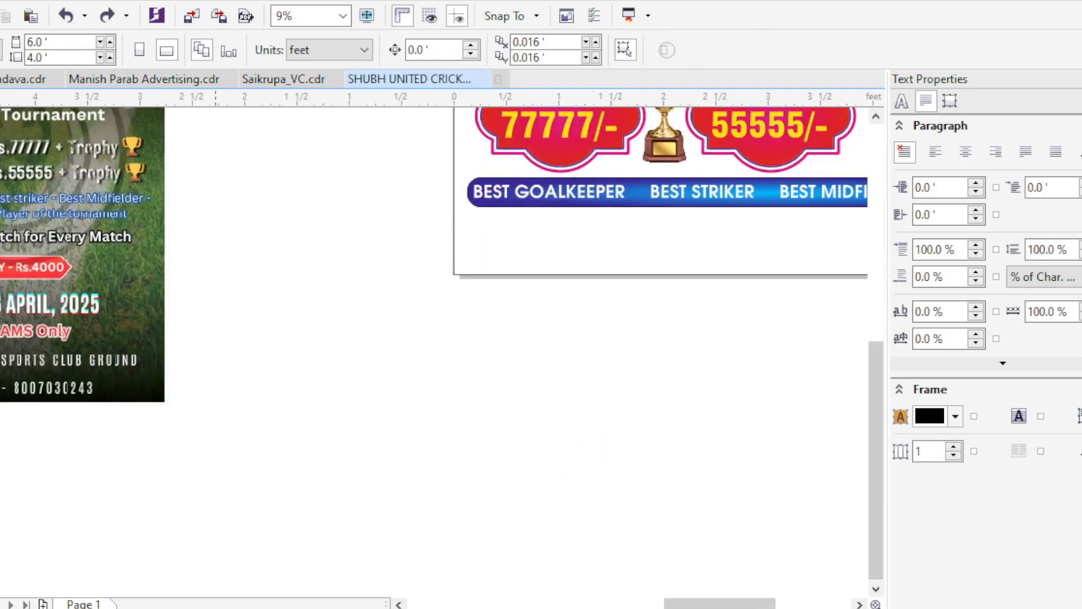
pyautogui.scroll(-1, 284, 360)
pyautogui.scroll(1, 517, 318)
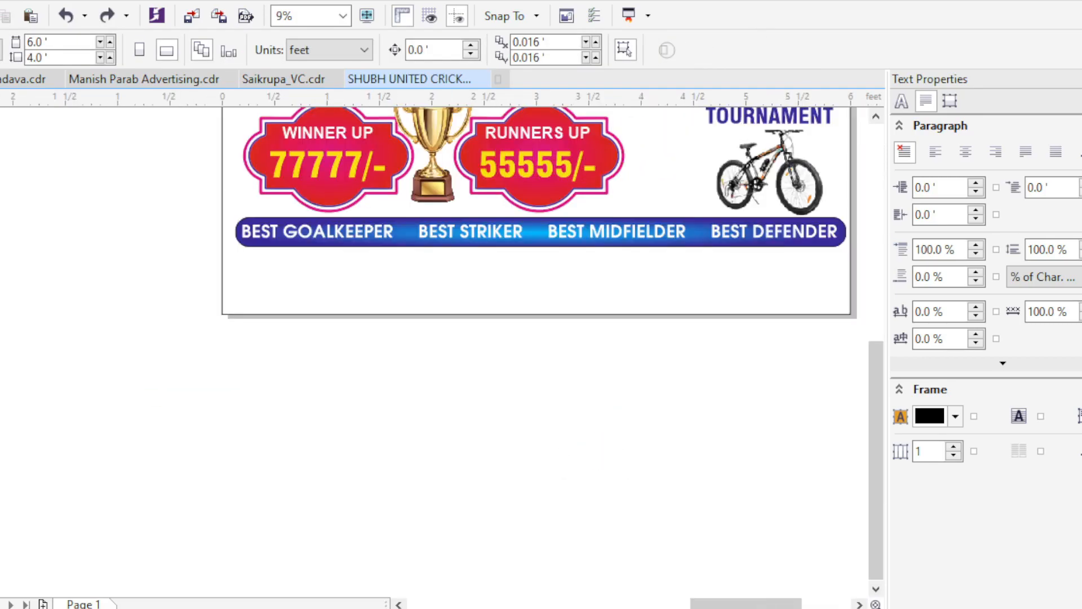
pyautogui.press('F6')
pyautogui.moveTo(774, 314); pyautogui.dragTo(850, 314)
pyautogui.scroll(1, 816, 226)
pyautogui.scroll(-1, 322, 381)
pyautogui.scroll(2, 281, 398)
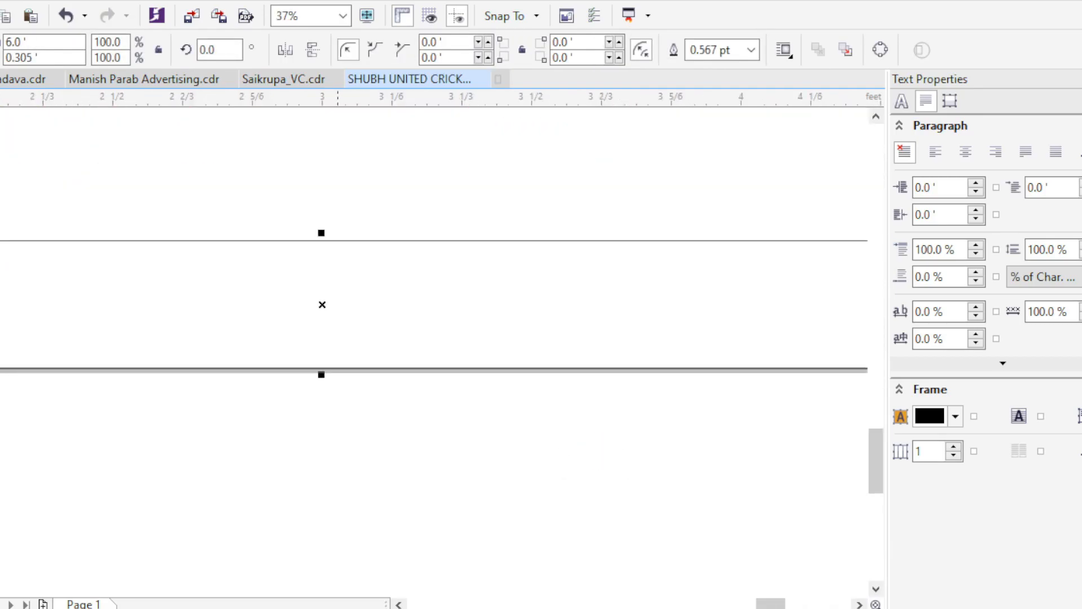
pyautogui.moveTo(321, 375); pyautogui.dragTo(321, 362)
pyautogui.scroll(-1, 315, 367)
pyautogui.scroll(-1, 490, 379)
# - Split the footer strip using a narrower copy, with a red section about 3.75 ft wide, the rest dark blue and no outlines
pyautogui.scroll(1, 733, 375)
pyautogui.moveTo(712, 339); pyautogui.dragTo(226, 338)
pyautogui.scroll(-1, 371, 375)
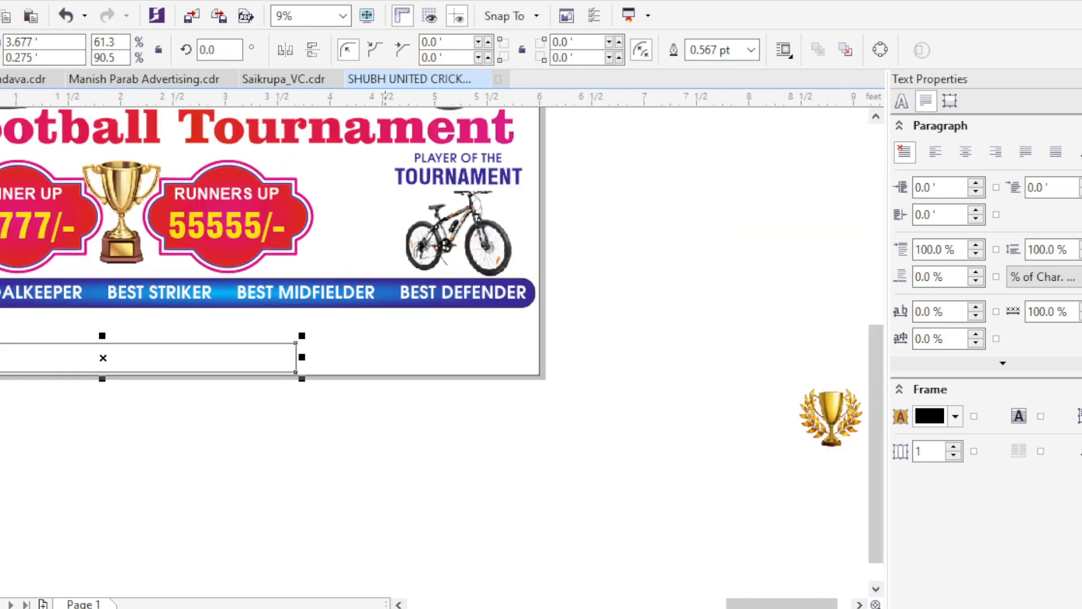
pyautogui.press('F2')
pyautogui.hotkey('ctrl', 'z')
pyautogui.press('space')
pyautogui.scroll(2, 280, 370)
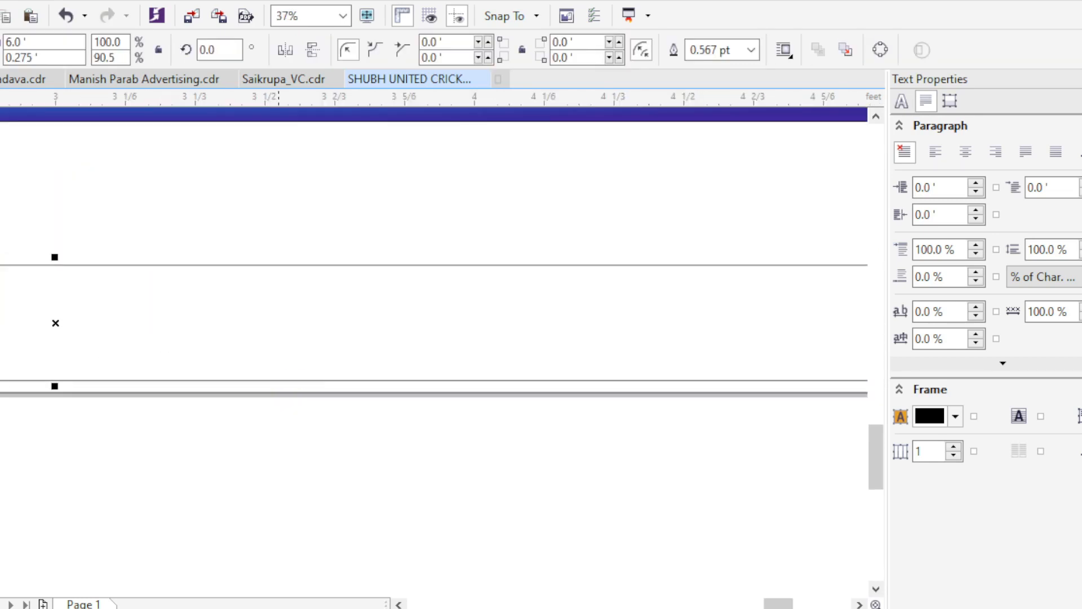
pyautogui.scroll(-2, 279, 365)
pyautogui.scroll(1, 358, 369)
pyautogui.moveTo(720, 337); pyautogui.dragTo(250, 336)
pyautogui.scroll(-1, 674, 390)
pyautogui.scroll(1, 671, 389)
pyautogui.scroll(-1, 565, 368)
pyautogui.click(467, 354)
pyautogui.click(546, 512)
pyautogui.scroll(-1, 546, 512)
pyautogui.scroll(1, 483, 481)
pyautogui.moveTo(779, 446); pyautogui.dragTo(32, 362)
pyautogui.click(596, 421)
pyautogui.scroll(-1, 597, 421)
pyautogui.scroll(1, 153, 466)
pyautogui.scroll(-1, 152, 466)
# - Place a copy of the white award names text on the red and blue footer strip
pyautogui.scroll(1, 328, 501)
pyautogui.click(383, 239)
# - Move the reference poster right beside the banner so its details can be read while editing
pyautogui.scroll(1, 354, 305)
pyautogui.scroll(-2, 311, 431)
pyautogui.moveTo(484, 365); pyautogui.dragTo(437, 320)
pyautogui.click(430, 50)
pyautogui.press('Escape')
pyautogui.scroll(1, 380, 473)
pyautogui.scroll(-1, 479, 431)
pyautogui.moveTo(276, 377); pyautogui.dragTo(414, 334)
pyautogui.scroll(1, 465, 418)
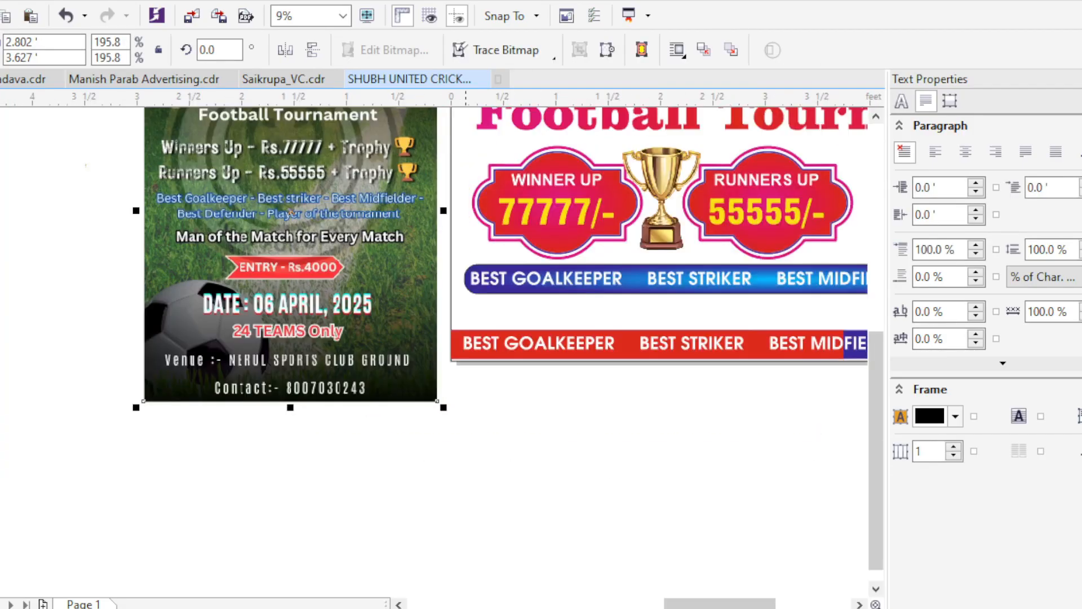
pyautogui.scroll(-1, 87, 462)
pyautogui.scroll(1, 370, 337)
pyautogui.scroll(-1, 370, 337)
pyautogui.scroll(1, 293, 357)
pyautogui.scroll(-1, 338, 350)
# - Replace the footer text with VENUE : NERUL SPORTS CLUB GROUND and set its font to Swis721 BlkCn BT
pyautogui.scroll(1, 359, 348)
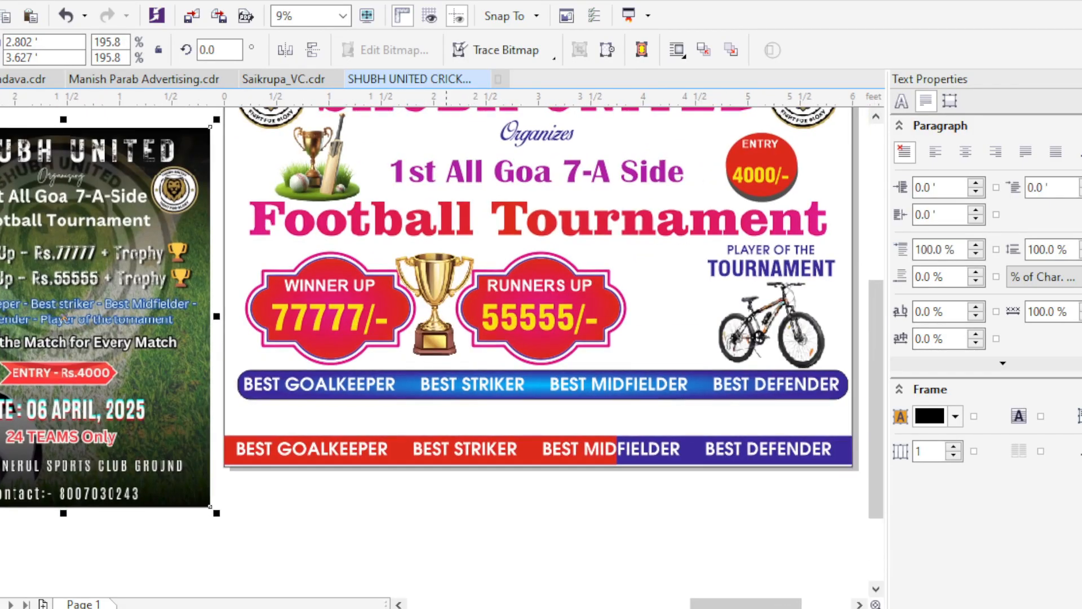
pyautogui.scroll(-1, 494, 366)
pyautogui.scroll(1, 482, 338)
pyautogui.doubleClick(845, 476)
pyautogui.hotkey('ctrl', 'a')
pyautogui.write('V')
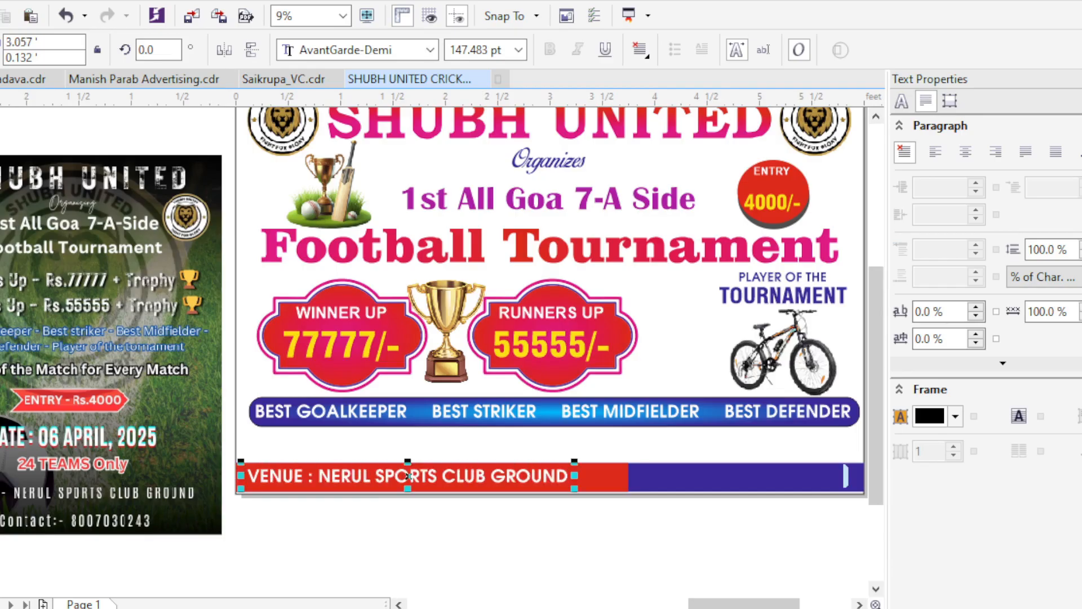
pyautogui.hotkey('ctrl', 'space')
pyautogui.click(430, 50)
pyautogui.write('Sw')
pyautogui.moveTo(507, 268)
pyautogui.click(701, 111)
# - Enlarge the venue text to about 186 pt and place a copy of it on the dark blue section
pyautogui.scroll(1, 561, 494)
pyautogui.moveTo(519, 478); pyautogui.dragTo(671, 484)
pyautogui.scroll(-1, 206, 434)
pyautogui.moveTo(169, 438); pyautogui.dragTo(559, 438)
pyautogui.rightClick(558, 439)
pyautogui.press('Escape')
pyautogui.click(559, 439)
pyautogui.click(430, 50)
pyautogui.moveTo(508, 267)
pyautogui.click(701, 208)
pyautogui.hotkey('ctrl', 'z')
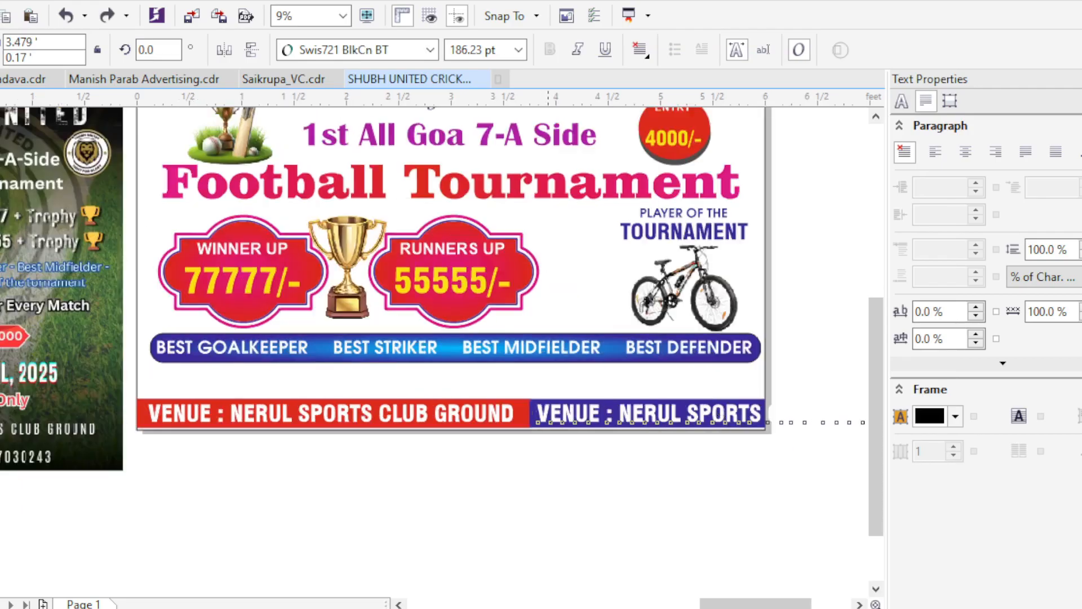
# - Replace the copied text on the blue section with CONTACT : followed by the contact phone number from the poster
pyautogui.press('F8')
pyautogui.hotkey('ctrl', 'a')
pyautogui.write('C')
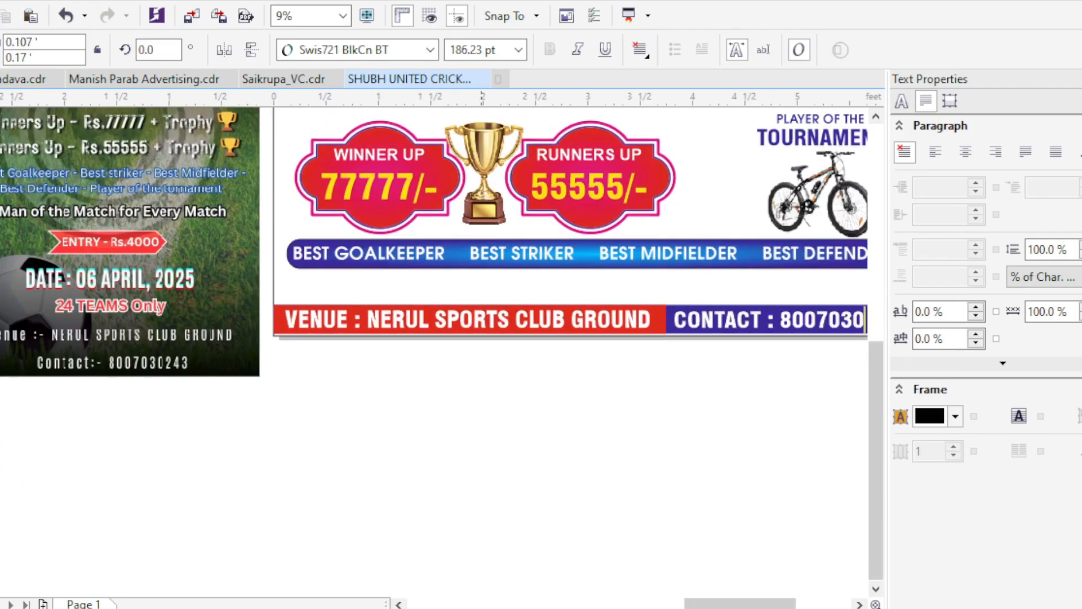
pyautogui.scroll(-2, 555, 296)
pyautogui.scroll(4, 555, 295)
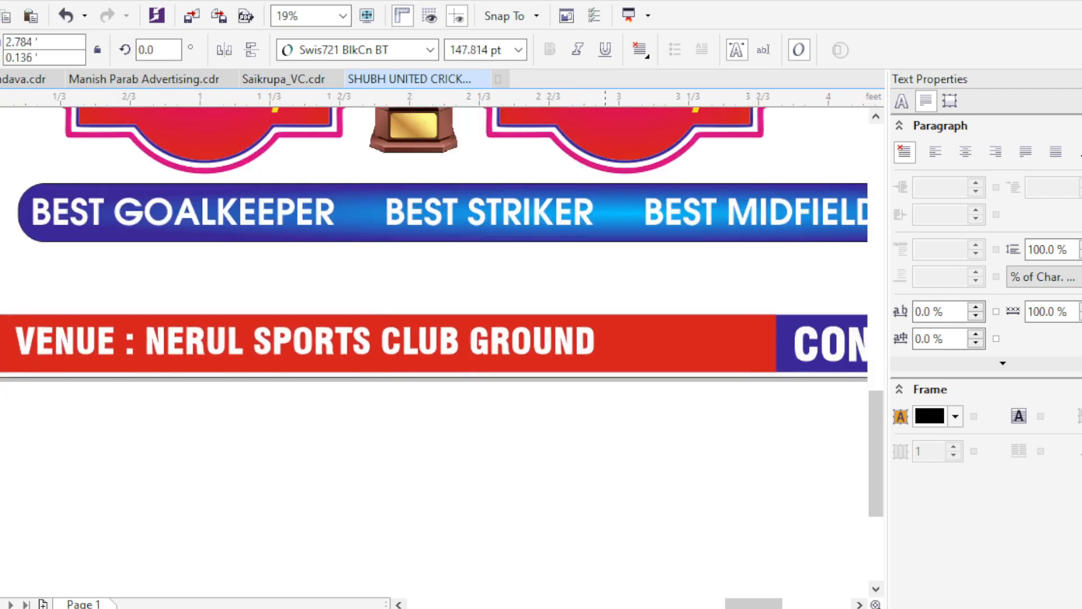
# - Adjust the size of the venue text slightly and set the contact line to the same 150.291 pt size
pyautogui.moveTo(600, 361); pyautogui.dragTo(610, 362)
pyautogui.moveTo(610, 361); pyautogui.dragTo(388, 348)
pyautogui.write('150.291 pt')
pyautogui.press('Return')
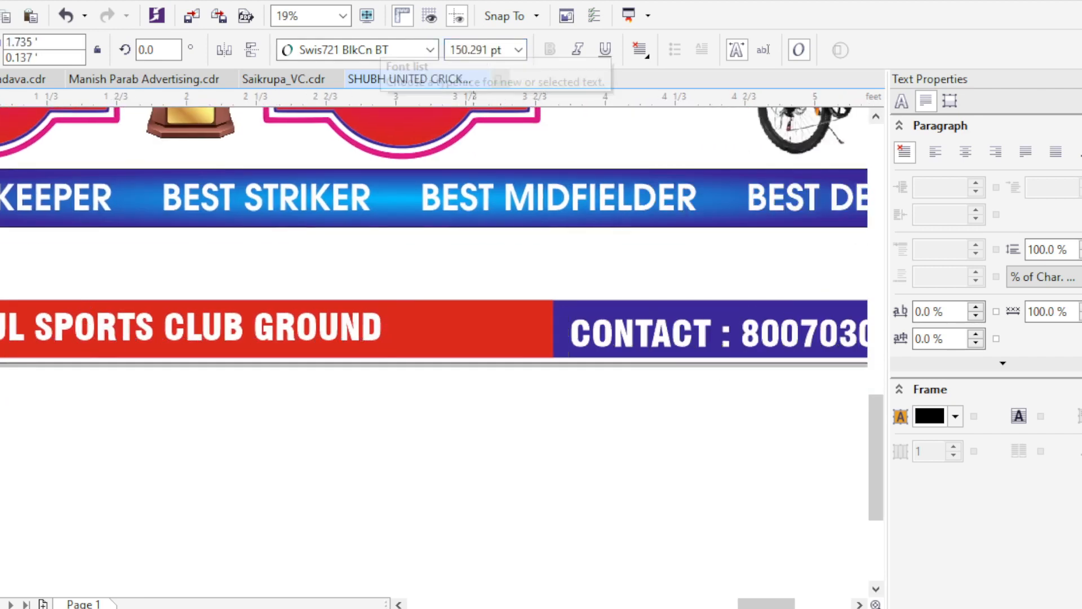
# - Align the venue and contact lines vertically at the middle of the footer strip
pyautogui.click(369, 328)
pyautogui.keyDown('shift'); pyautogui.click(450, 328); pyautogui.keyUp('shift')
pyautogui.click(586, 332)
pyautogui.keyDown('shift'); pyautogui.click(561, 330); pyautogui.keyUp('shift')
pyautogui.click(530, 326)
# - Shorten the red section to about 2.99 ft, ending just after the venue text, and move the contact line beside it
pyautogui.scroll(1, 553, 322)
pyautogui.moveTo(558, 335); pyautogui.dragTo(237, 334)
pyautogui.scroll(-2, 563, 366)
pyautogui.scroll(1, 507, 366)
pyautogui.moveTo(676, 352); pyautogui.dragTo(505, 352)
pyautogui.scroll(-1, 315, 367)
pyautogui.press('Escape')
# - Convert the red footer section to curves and slant its edge where it meets the blue section
pyautogui.scroll(1, 400, 370)
pyautogui.click(361, 357)
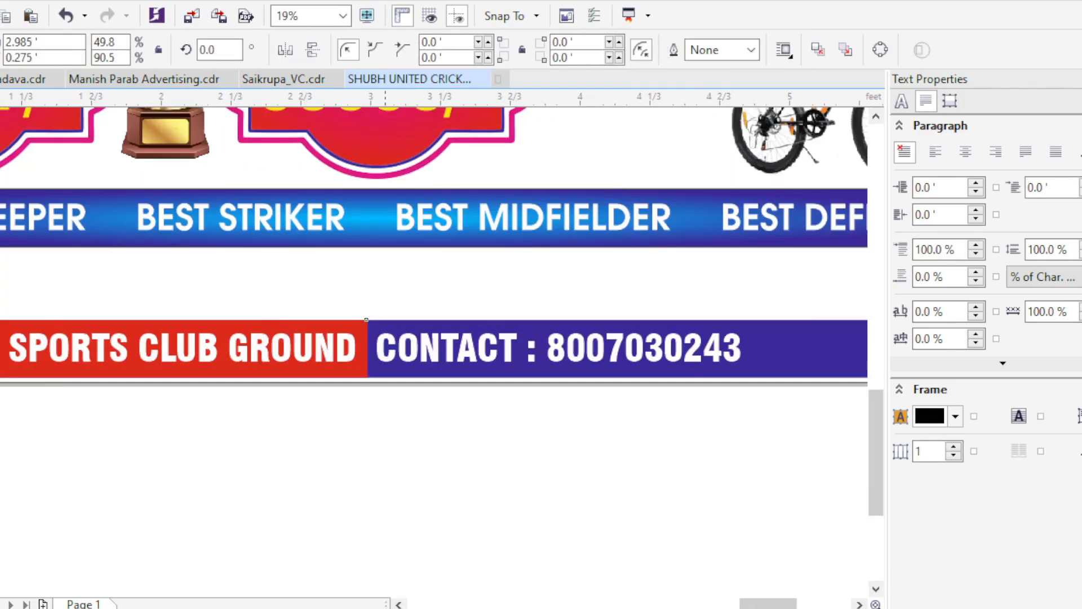
pyautogui.hotkey('ctrl', 'q')
pyautogui.press('F10')
pyautogui.scroll(1, 336, 345)
pyautogui.press('space')
pyautogui.scroll(-2, 294, 334)
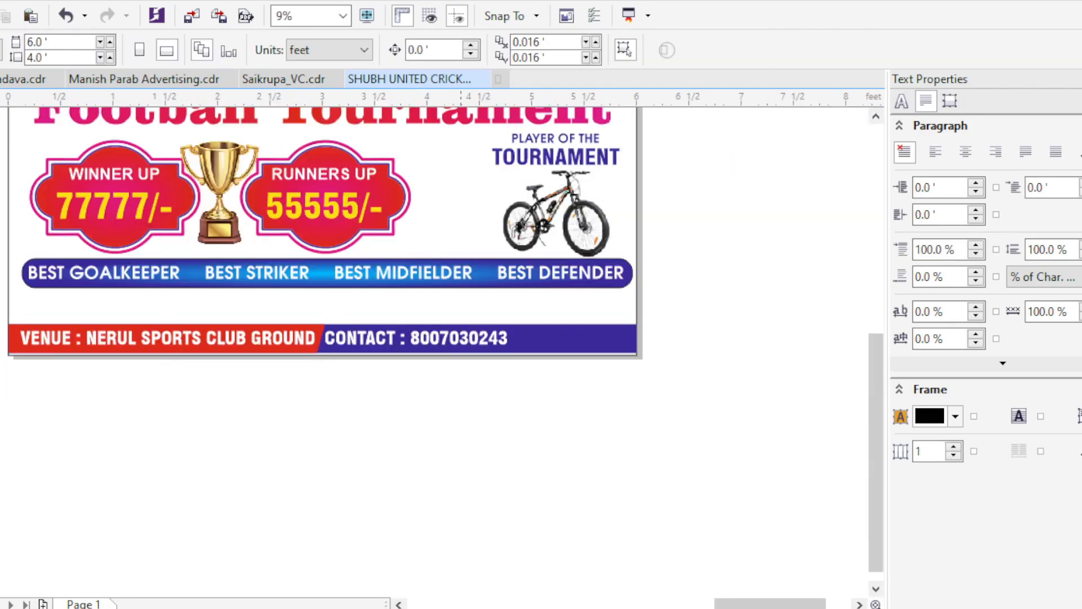
# - Extend the contact line with a slash and the additional phone number from the client's WhatsApp chat
pyautogui.click(416, 337)
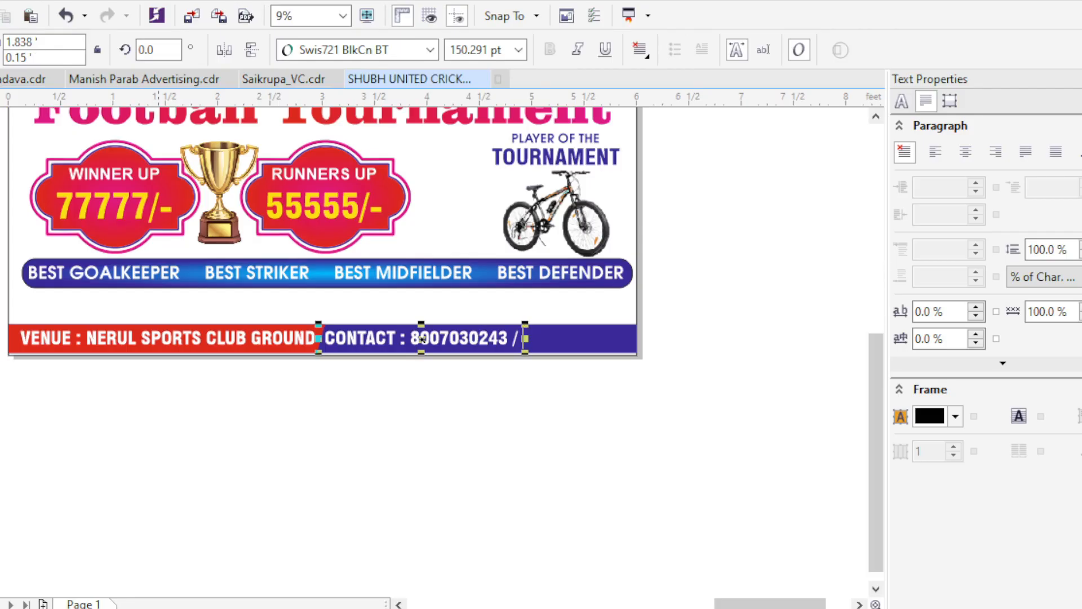
pyautogui.hotkey('alt', 'Tab')
pyautogui.press('Escape')
pyautogui.scroll(-6, 418, 339)
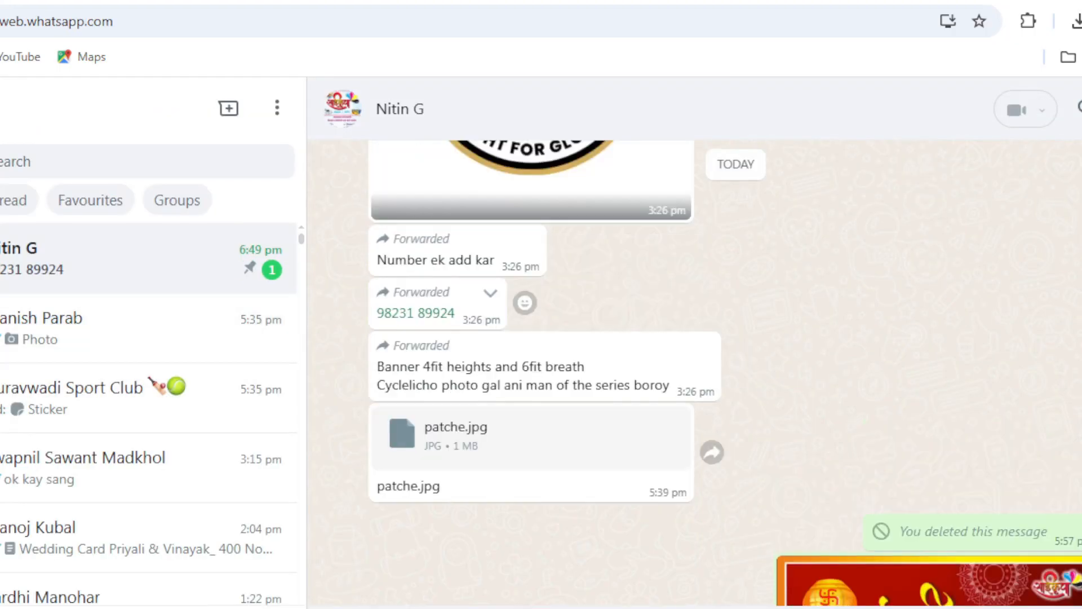
pyautogui.hotkey('alt', 'Tab')
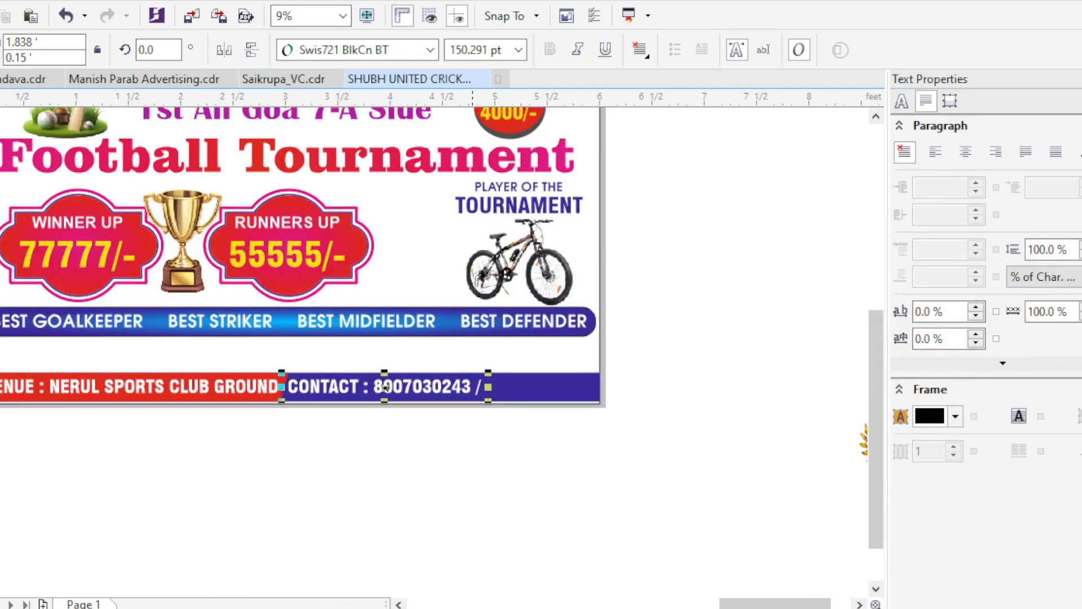
pyautogui.hotkey('ctrl', 'v')
pyautogui.scroll(2, 448, 397)
pyautogui.scroll(-2, 330, 372)
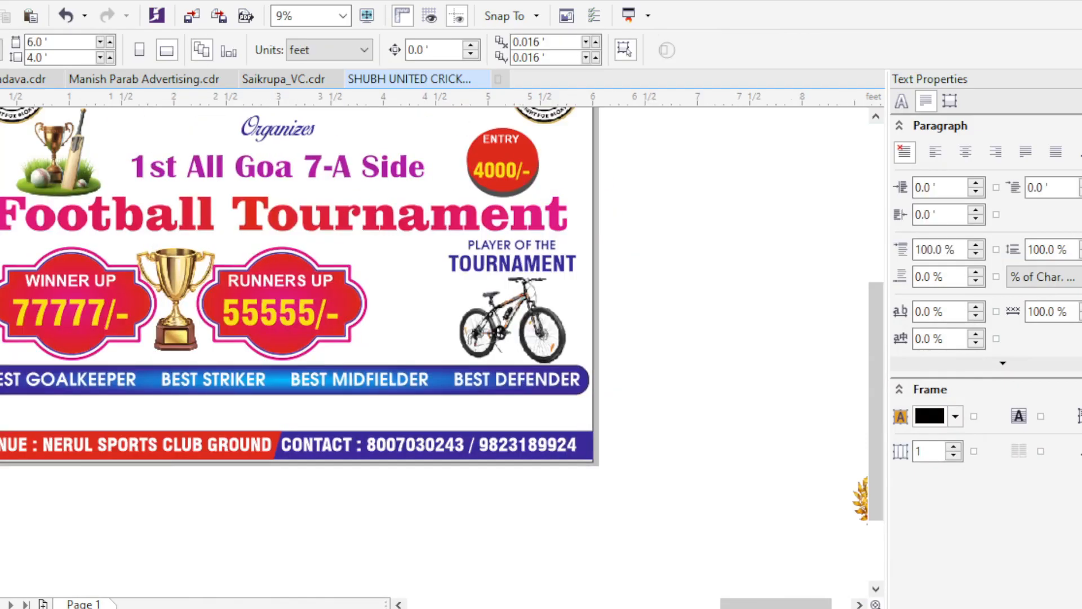
# - Place a spare copy of the PLAYER OF THE TOURNAMENT heading outside the page, beside the original
pyautogui.scroll(2, 464, 248)
pyautogui.click(463, 248)
pyautogui.scroll(-1, 463, 248)
pyautogui.scroll(1, 650, 205)
pyautogui.keyDown('shift'); pyautogui.click(276, 253); pyautogui.keyUp('shift')
pyautogui.moveTo(279, 290); pyautogui.dragTo(632, 290)
# - Replace TOURNAMENT above the bicycle with MAN OF THE SERIES, scaled to about 1.59 ft wide
pyautogui.click(278, 290)
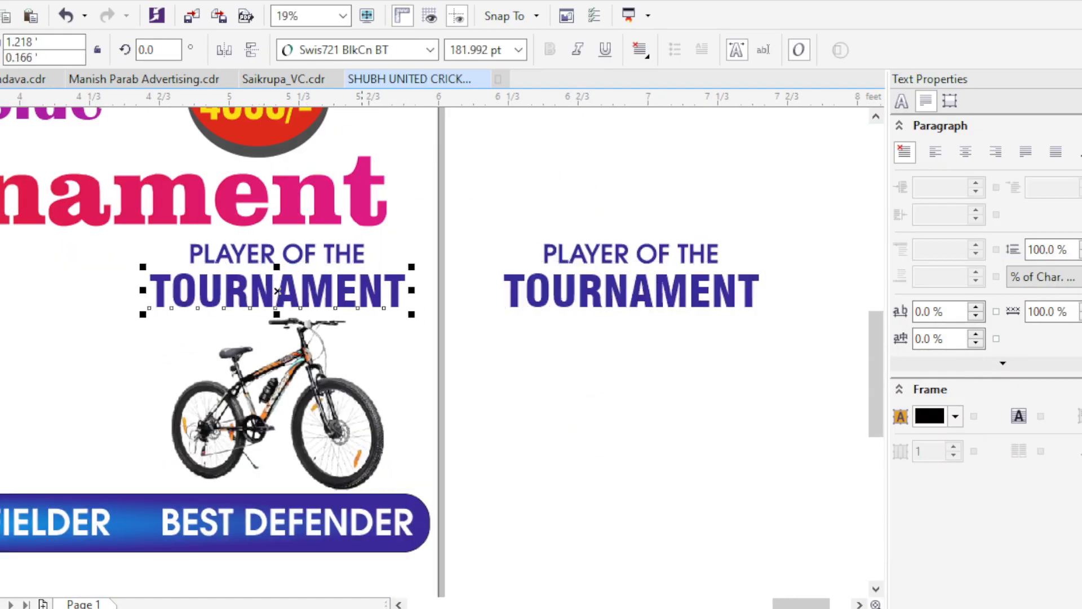
pyautogui.press('F8')
pyautogui.hotkey('ctrl', 'a')
pyautogui.write('MAN')
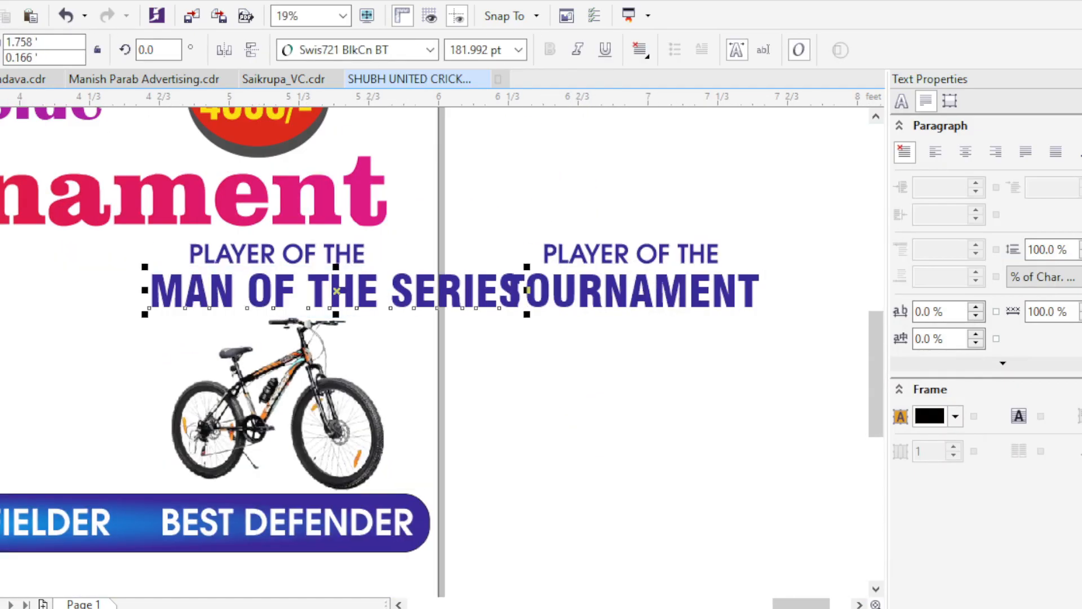
pyautogui.moveTo(336, 291); pyautogui.dragTo(245, 291)
pyautogui.moveTo(436, 314); pyautogui.dragTo(421, 312)
# - Centre the PLAYER OF THE and MAN OF THE SERIES lines with the bicycle and shift them together towards the prize badges
pyautogui.press('c')
pyautogui.click(342, 361)
pyautogui.keyDown('shift'); pyautogui.click(338, 292); pyautogui.keyUp('shift')
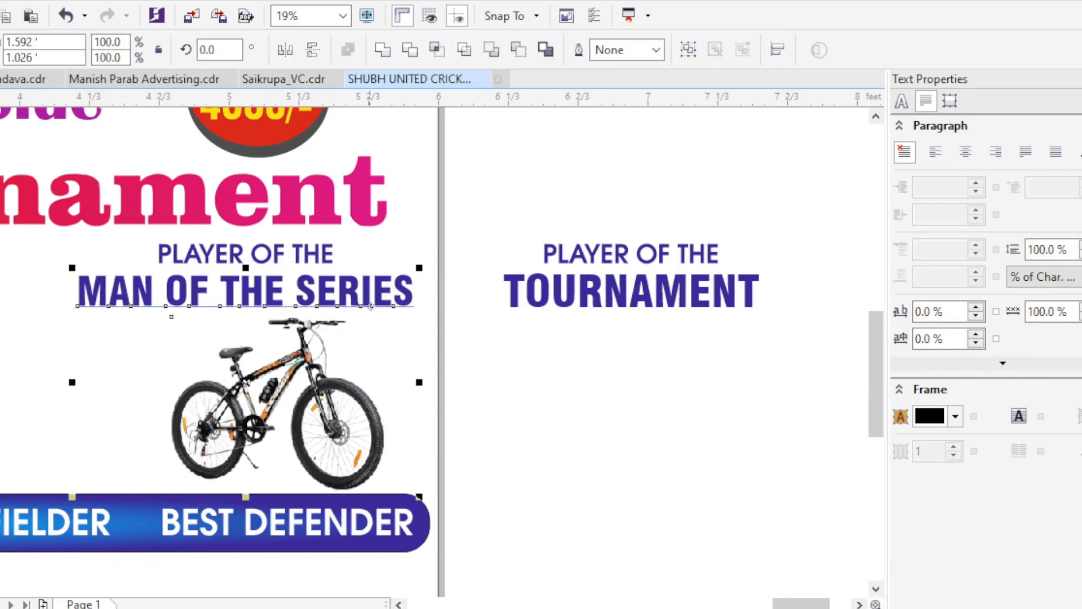
pyautogui.press('c')
pyautogui.scroll(-1, 532, 383)
pyautogui.moveTo(509, 434); pyautogui.dragTo(270, 305)
pyautogui.scroll(1, 368, 330)
pyautogui.moveTo(395, 345); pyautogui.dragTo(288, 345)
pyautogui.click(560, 221)
pyautogui.scroll(-1, 559, 221)
pyautogui.moveTo(561, 220); pyautogui.dragTo(667, 222)
pyautogui.scroll(-1, 474, 366)
pyautogui.scroll(1, 475, 389)
pyautogui.moveTo(474, 388); pyautogui.dragTo(587, 313)
# - Copy the MAN OF THE SERIES text below the awards bar, reword it as DATE : 6 APRIL 2025 and enlarge it to 185.237 pt
pyautogui.moveTo(628, 204); pyautogui.dragTo(335, 355)
pyautogui.rightClick(334, 355)
pyautogui.moveTo(334, 355); pyautogui.dragTo(451, 361)
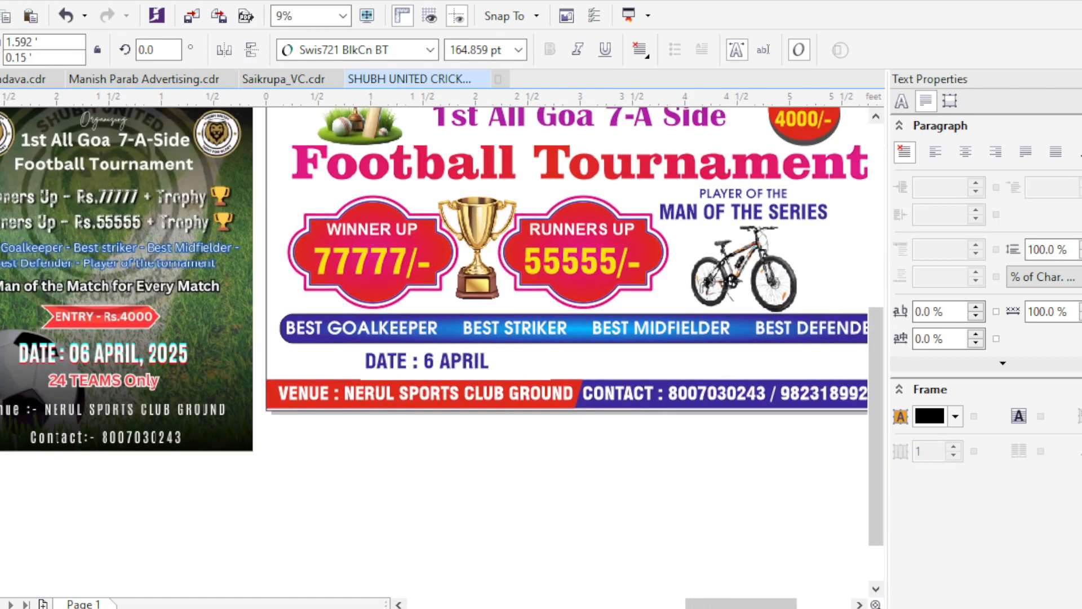
pyautogui.hotkey('ctrl', 'space')
pyautogui.scroll(1, 438, 355)
pyautogui.moveTo(438, 363); pyautogui.dragTo(388, 364)
pyautogui.moveTo(462, 347); pyautogui.dragTo(503, 343)
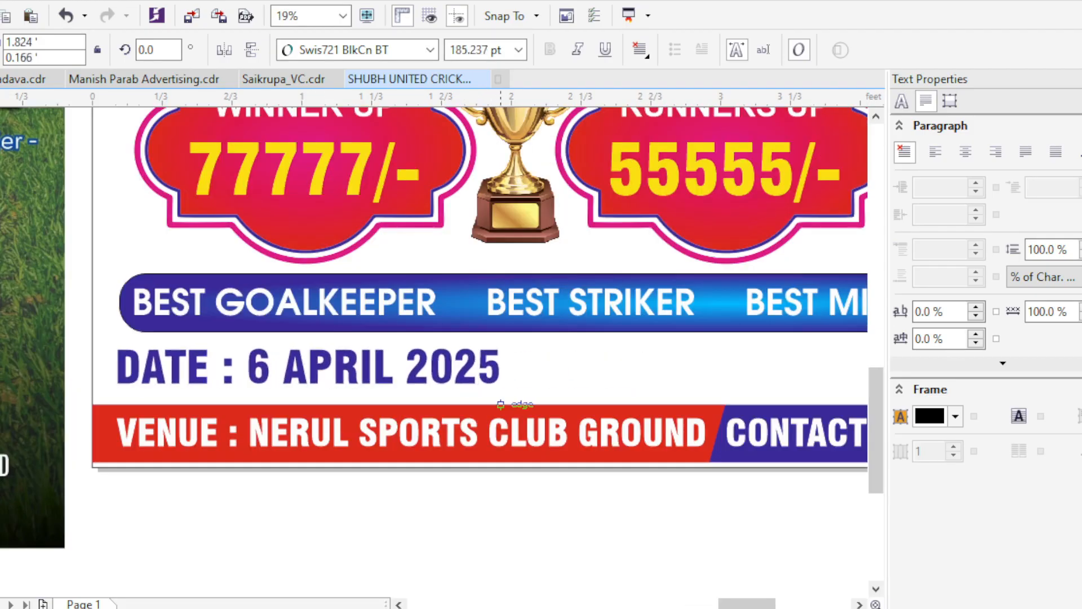
# - Move the date line towards the middle of the gap below the awards bar and place the entry badge beside the bicycle
pyautogui.scroll(-1, 463, 385)
pyautogui.moveTo(462, 385); pyautogui.dragTo(283, 374)
pyautogui.moveTo(467, 367); pyautogui.dragTo(482, 364)
pyautogui.moveTo(482, 364); pyautogui.dragTo(358, 442)
pyautogui.moveTo(513, 193); pyautogui.dragTo(558, 356)
pyautogui.click(642, 358)
pyautogui.moveTo(643, 358); pyautogui.dragTo(575, 394)
# - Draw a 25-sided polygon about 0.82 × 0.88 ft beside the 1st All Goa 7-A Side line
pyautogui.press('y')
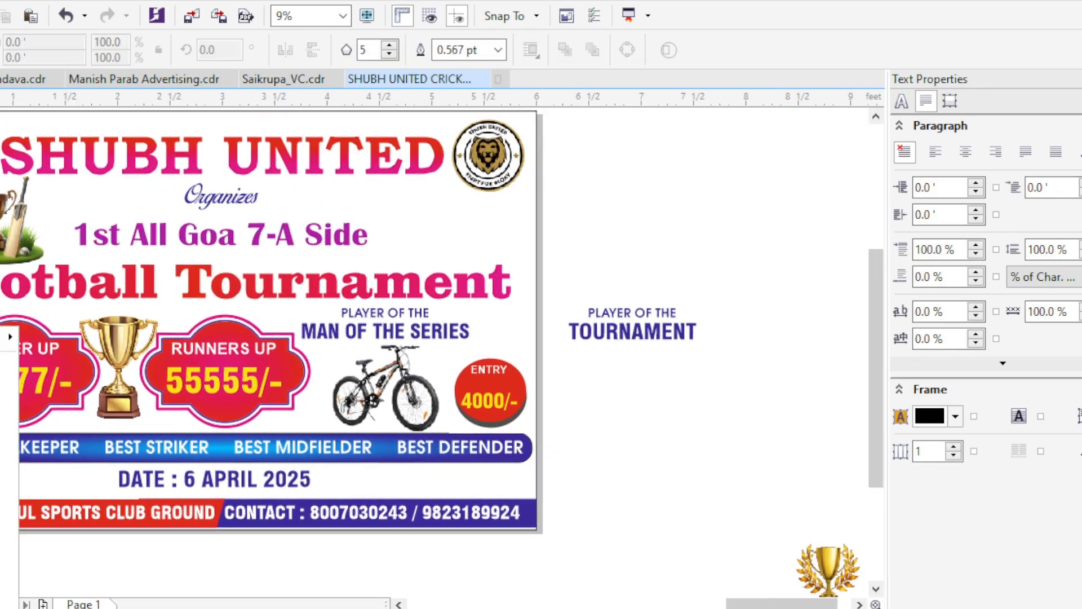
pyautogui.moveTo(463, 255); pyautogui.dragTo(473, 267)
pyautogui.click(389, 50)
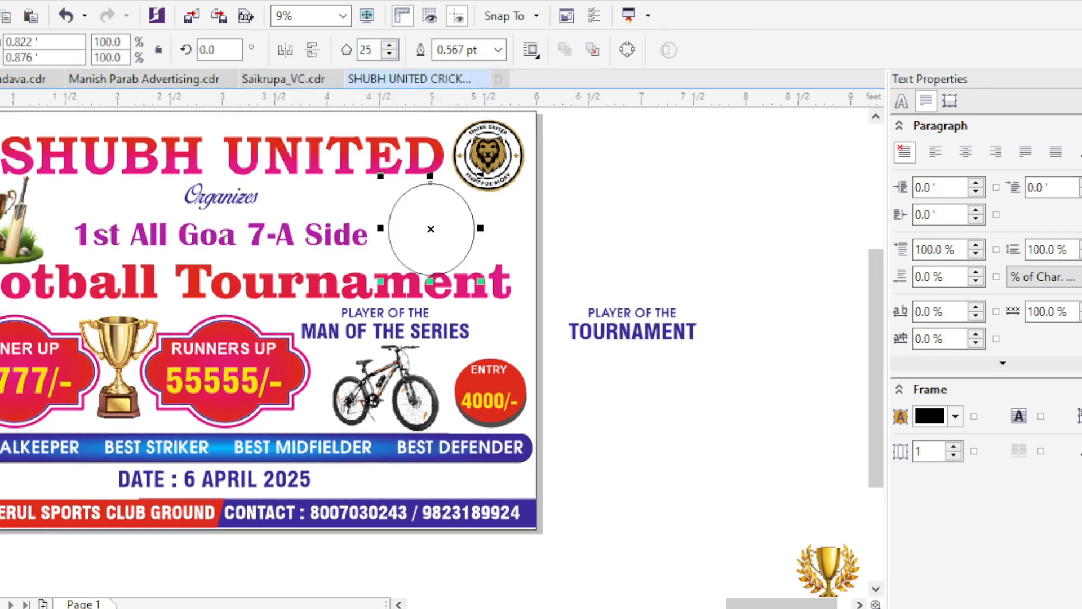
# - Reshape the polygon into a spiked starburst and scale it to about 0.76 × 0.81 ft
pyautogui.press('F10')
pyautogui.scroll(2, 477, 207)
pyautogui.moveTo(442, 198); pyautogui.dragTo(411, 215)
pyautogui.press('space')
pyautogui.scroll(-1, 237, 259)
pyautogui.moveTo(358, 374); pyautogui.dragTo(345, 361)
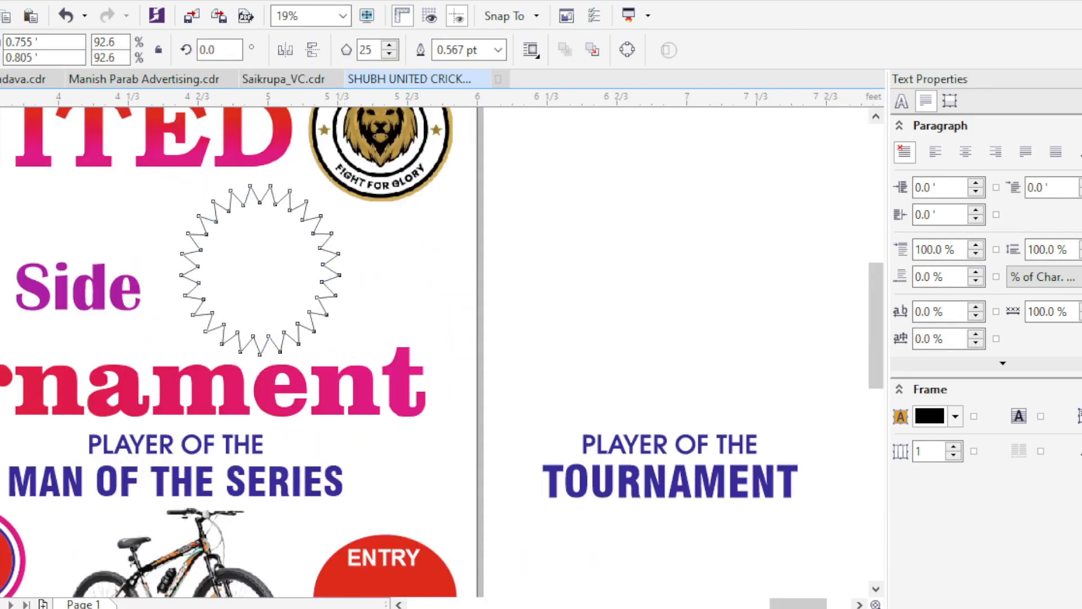
# - Widen the starburst to about 0.87 ft and add a slightly offset copy, filled magenta behind the dark blue one
pyautogui.moveTo(246, 332); pyautogui.dragTo(265, 329)
pyautogui.moveTo(265, 330); pyautogui.dragTo(262, 327)
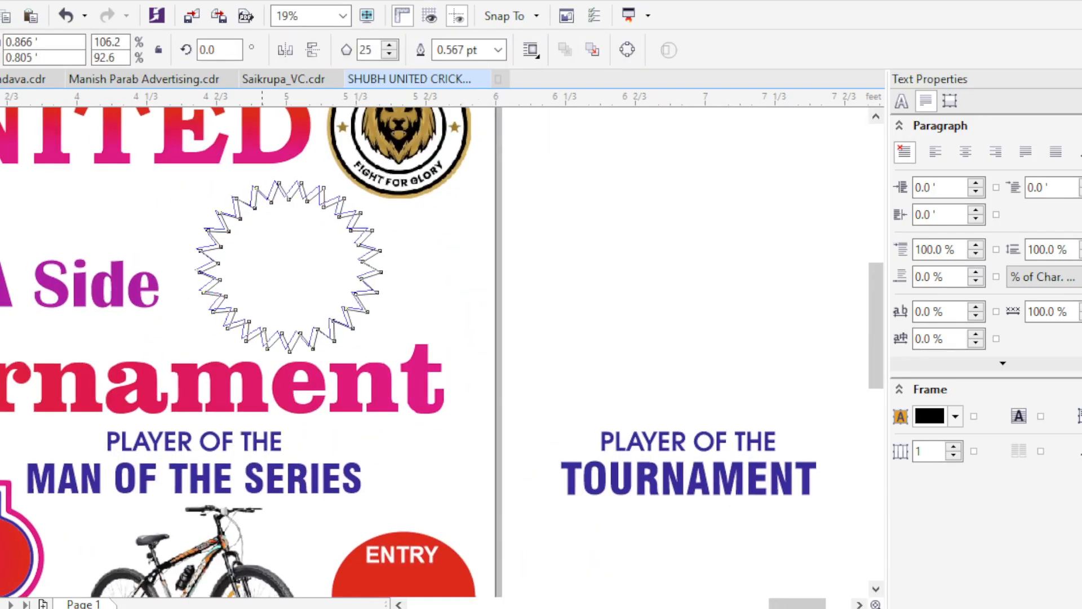
pyautogui.click(81, 607)
pyautogui.click(370, 254)
pyautogui.scroll(1, 371, 254)
pyautogui.click(372, 254)
pyautogui.click(93, 607)
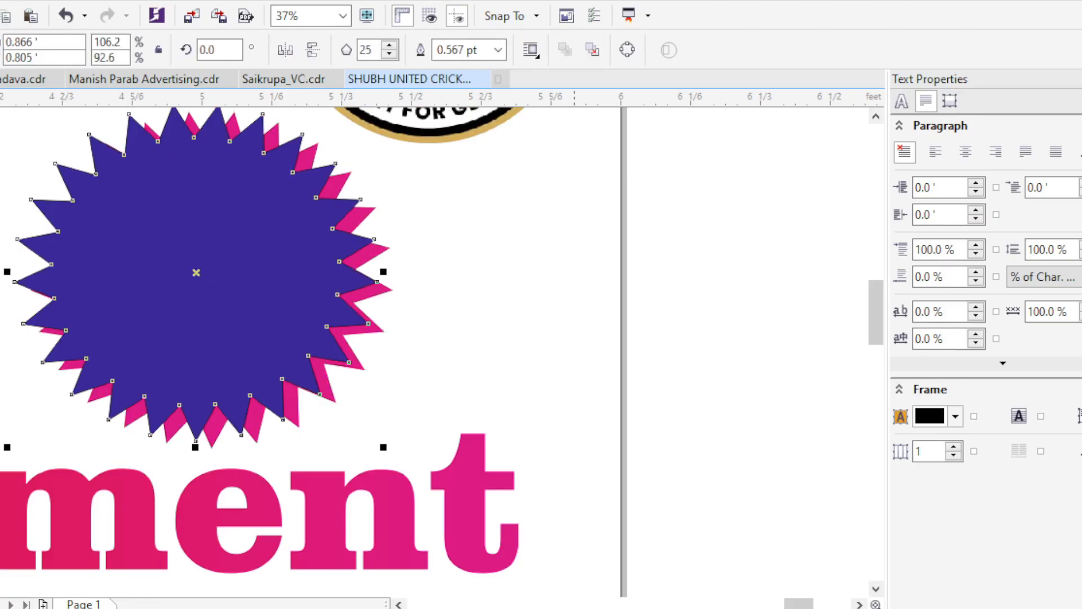
# - Reduce the number of points on both the blue and magenta starbursts
pyautogui.click(566, 241)
pyautogui.scroll(-2, 566, 240)
pyautogui.scroll(1, 496, 254)
pyautogui.click(496, 253)
pyautogui.click(388, 49)
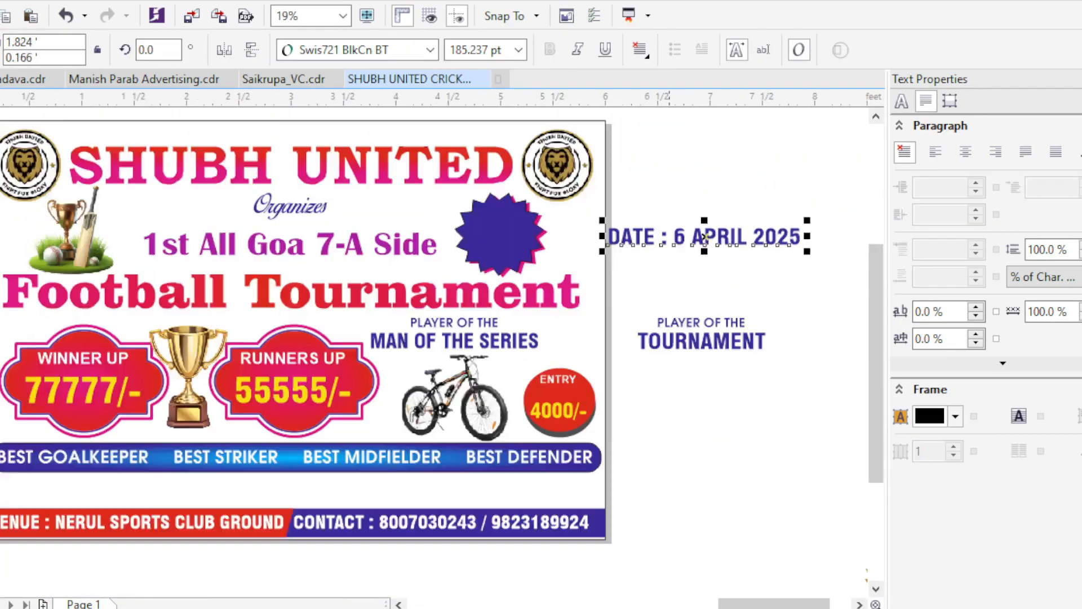
# - Move the date text outside the page and break it into two lines, DATE : and 6 APRIL 2025
pyautogui.scroll(-1, 698, 277)
pyautogui.scroll(1, 693, 338)
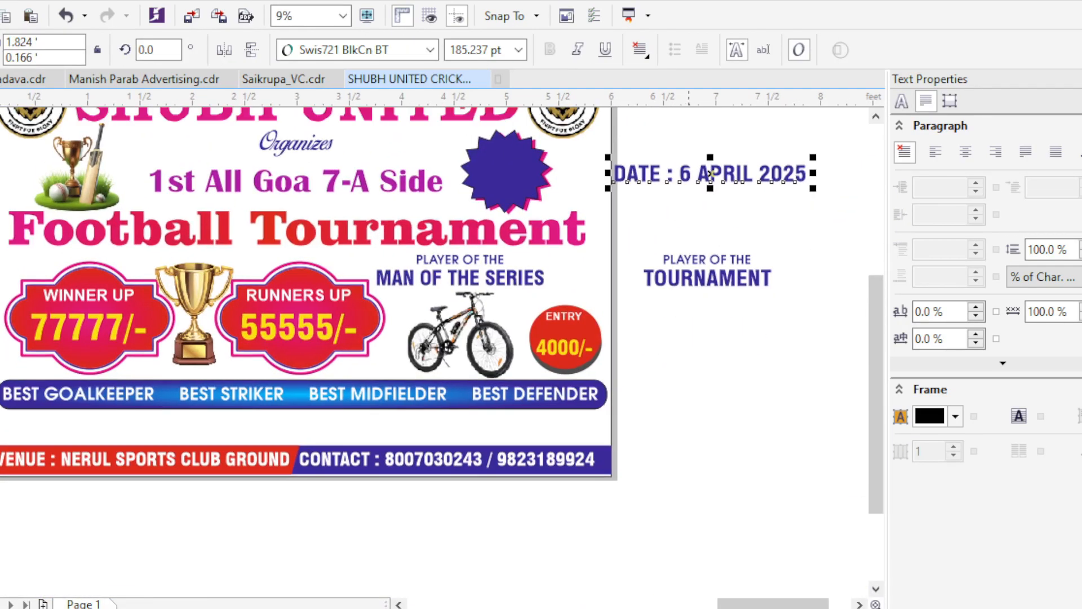
pyautogui.moveTo(709, 174); pyautogui.dragTo(694, 251)
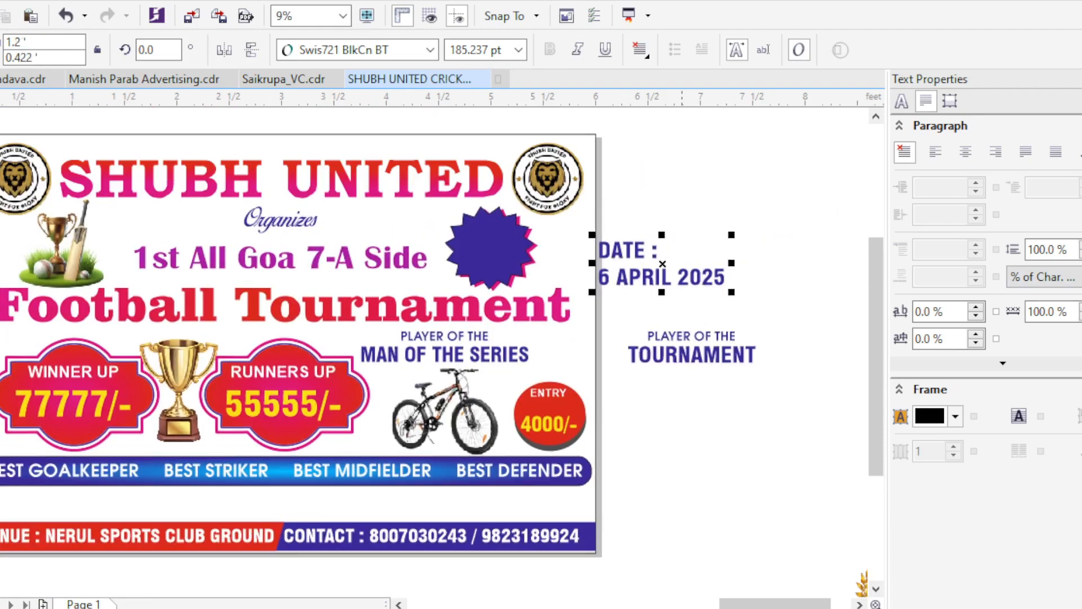
# - Separate the word DATE, shrink it, colour it white and centre it in the upper part of the starburst
pyautogui.scroll(1, 656, 254)
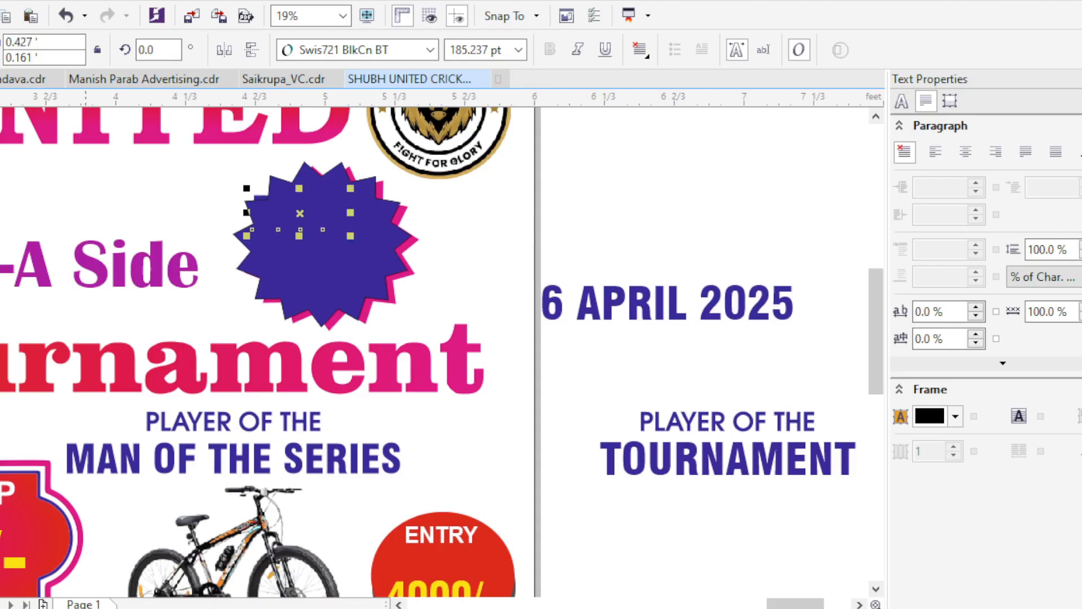
pyautogui.scroll(1, 292, 222)
pyautogui.moveTo(405, 242); pyautogui.dragTo(359, 168)
pyautogui.keyDown('shift'); pyautogui.click(417, 254); pyautogui.keyUp('shift')
pyautogui.press('c')
pyautogui.scroll(-1, 436, 256)
# - Place the 6 APRIL 2025 text over the starburst below DATE and colour it yellow
pyautogui.moveTo(701, 335); pyautogui.dragTo(439, 261)
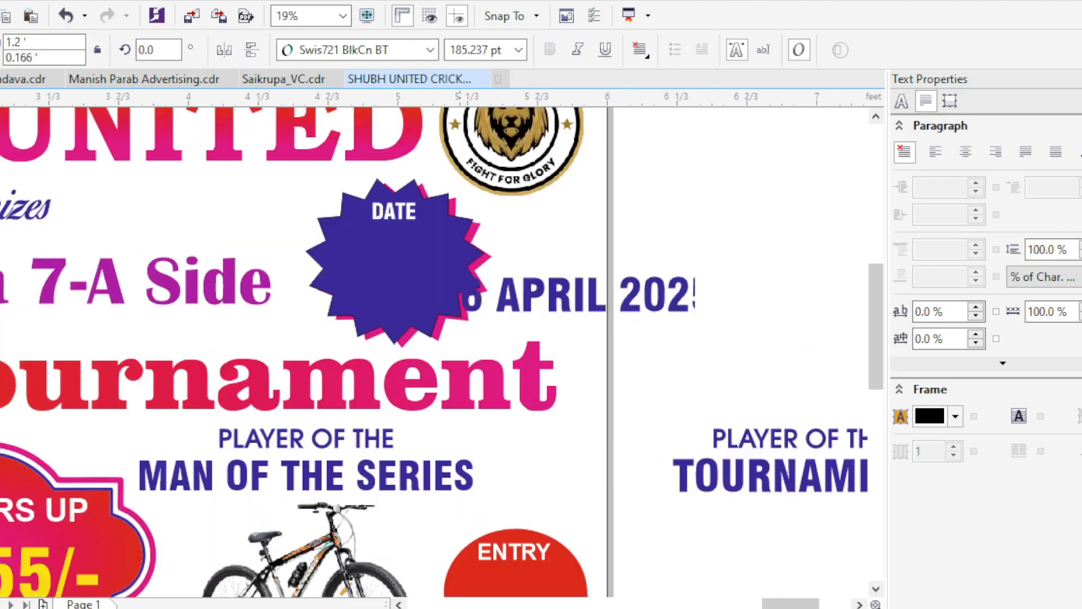
pyautogui.press('Escape')
pyautogui.scroll(1, 486, 267)
pyautogui.click(487, 248)
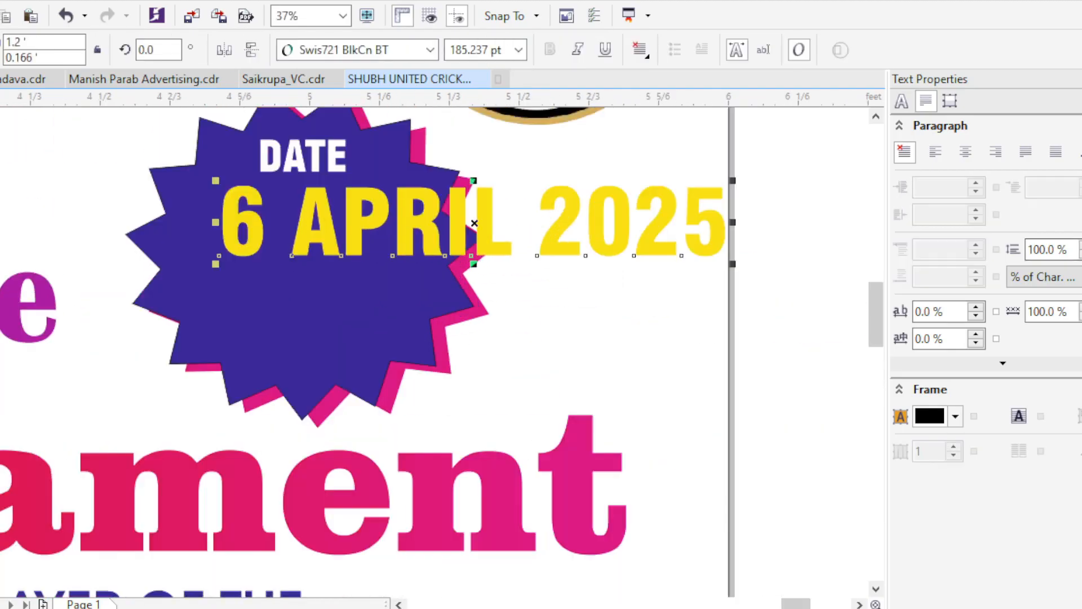
# - Break the yellow date into separate lines for 6, APRIL and 2025, try centring them and undo the last changes
pyautogui.press('F8')
pyautogui.click(282, 223)
pyautogui.press('Return')
pyautogui.click(458, 331)
pyautogui.press('Return')
pyautogui.hotkey('ctrl', 'a')
pyautogui.hotkey('ctrl', 'e')
pyautogui.scroll(-1, 458, 313)
pyautogui.hotkey('ctrl', 'z')
pyautogui.hotkey('ctrl', 'z')
pyautogui.hotkey('ctrl', 'z')
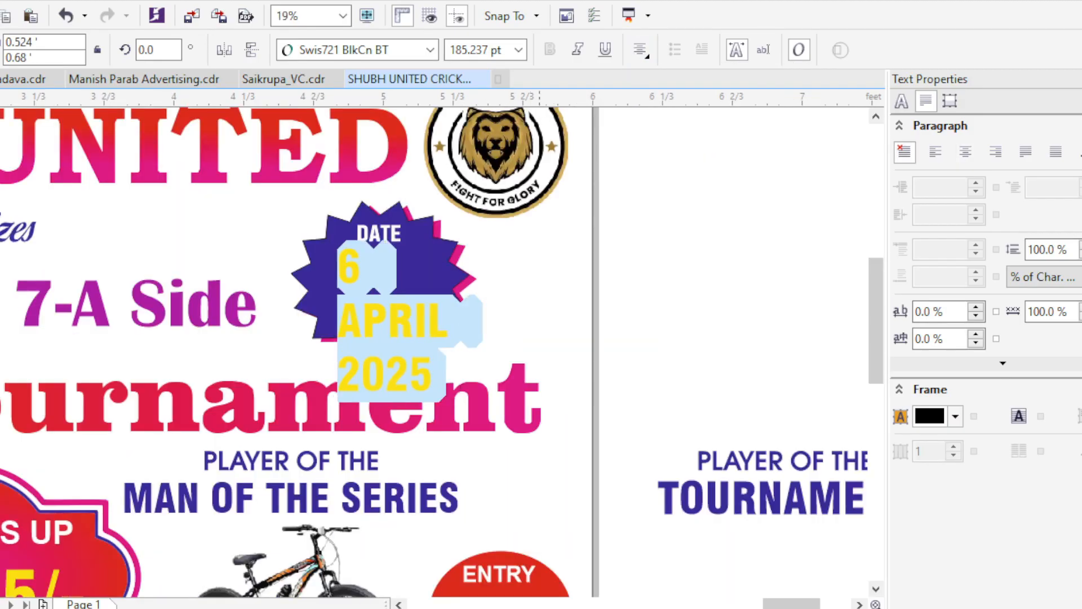
# - Centre-align the lines of the yellow date and position the text on the starburst below DATE
pyautogui.scroll(1, 503, 250)
pyautogui.hotkey('ctrl', 'e')
pyautogui.scroll(-1, 503, 250)
pyautogui.scroll(1, 406, 254)
pyautogui.moveTo(491, 385); pyautogui.dragTo(423, 403)
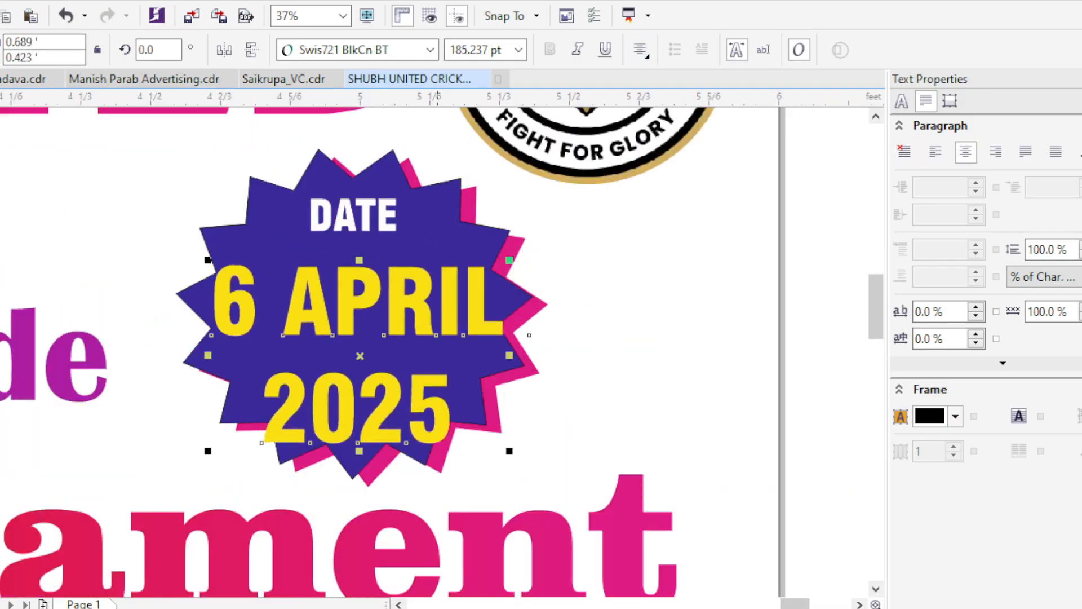
# - Scale the yellow date to 168.345 pt and tighten its line spacing to 88.581 %
pyautogui.moveTo(510, 451); pyautogui.dragTo(478, 432)
pyautogui.moveTo(239, 432); pyautogui.dragTo(240, 423)
pyautogui.press('space')
pyautogui.moveTo(478, 422); pyautogui.dragTo(498, 432)
pyautogui.press('Escape')
# - Delete the DATE label from the starburst and put 6 and APRIL on separate lines
pyautogui.scroll(-1, 458, 301)
pyautogui.click(406, 259)
pyautogui.scroll(1, 397, 284)
pyautogui.press('Delete')
pyautogui.click(416, 327)
pyautogui.press('F8')
pyautogui.click(354, 326)
pyautogui.press('Return')
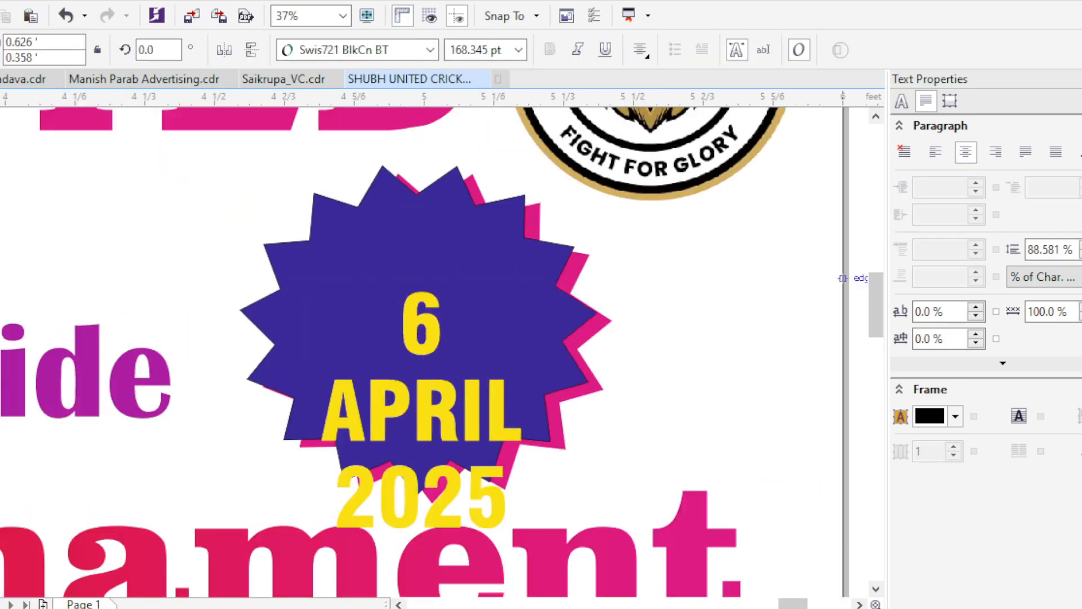
# - Move the three-line date up inside the starburst and tighten its line spacing to 76.621 %
pyautogui.hotkey('ctrl', 'space')
pyautogui.moveTo(420, 410); pyautogui.dragTo(427, 321)
pyautogui.press('F10')
pyautogui.moveTo(322, 448); pyautogui.dragTo(322, 424)
pyautogui.press('space')
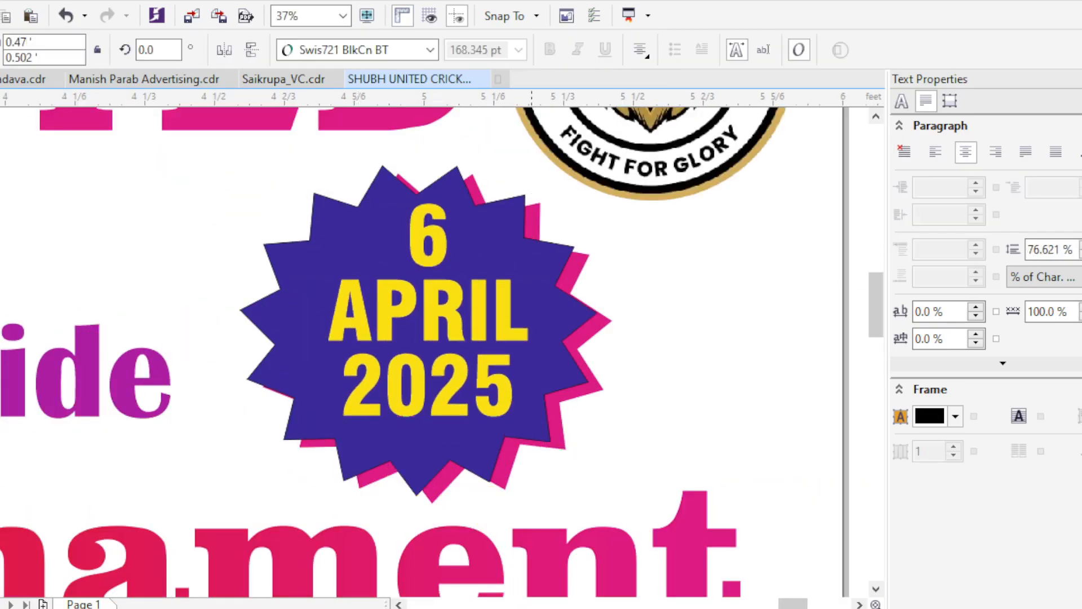
# - Enlarge the date text to 179.987 pt and centre it on the blue starburst
pyautogui.keyDown('shift'); pyautogui.click(578, 316); pyautogui.keyUp('shift')
pyautogui.press('c')
pyautogui.press('e')
pyautogui.click(665, 321)
# - Change the day in the starburst's date to 06
pyautogui.click(405, 339)
pyautogui.press('Up')
pyautogui.press('Up')
pyautogui.press('Up')
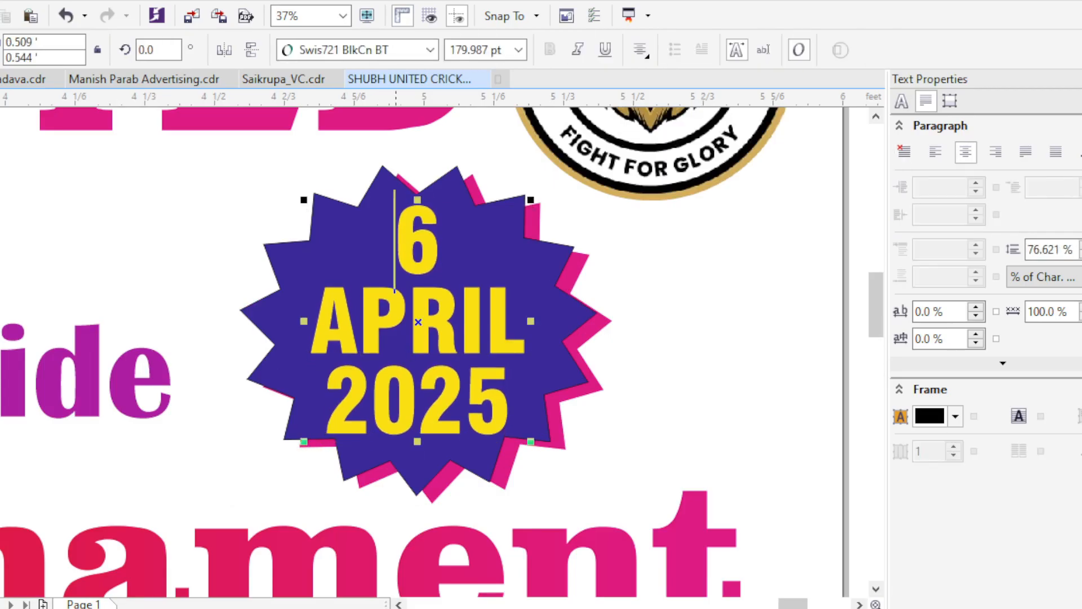
pyautogui.press('Escape')
pyautogui.scroll(-2, 426, 323)
pyautogui.scroll(1, 450, 310)
pyautogui.click(442, 338)
pyautogui.scroll(1, 470, 348)
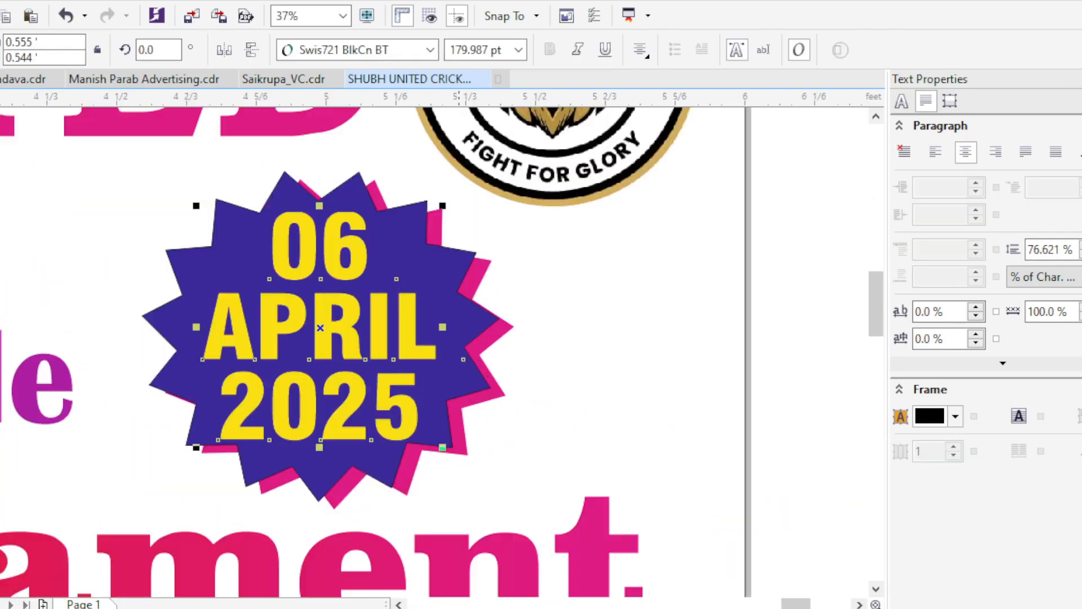
# - Slightly reduce the size of the date text inside the starburst
pyautogui.press('Escape')
pyautogui.scroll(-1, 285, 339)
pyautogui.scroll(1, 333, 306)
pyautogui.click(333, 355)
pyautogui.moveTo(396, 475); pyautogui.dragTo(390, 469)
pyautogui.press('Escape')
pyautogui.scroll(-2, 389, 394)
# - Try moving the blue awards bar down to sit just above the venue and contact footer
pyautogui.moveTo(203, 417); pyautogui.dragTo(239, 274)
pyautogui.scroll(1, 575, 316)
pyautogui.moveTo(576, 316); pyautogui.dragTo(701, 261)
pyautogui.moveTo(459, 368); pyautogui.dragTo(345, 318)
pyautogui.click(332, 325)
pyautogui.moveTo(349, 356); pyautogui.dragTo(320, 377)
pyautogui.scroll(1, 321, 316)
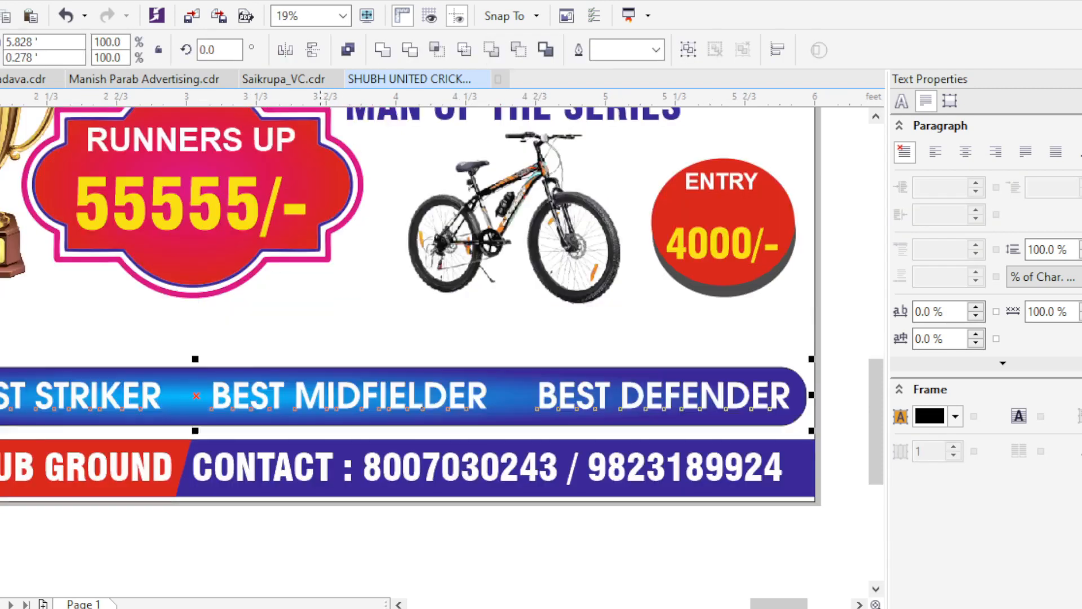
pyautogui.click(460, 341)
pyautogui.scroll(-1, 460, 341)
pyautogui.moveTo(686, 322); pyautogui.dragTo(1, 395)
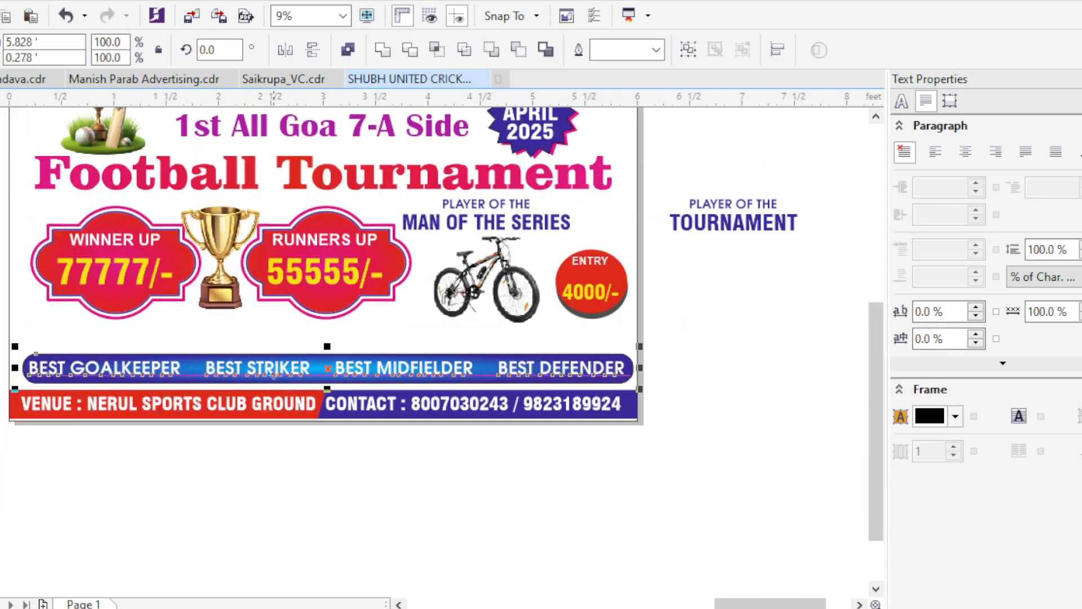
pyautogui.click(173, 322)
pyautogui.scroll(-1, 174, 322)
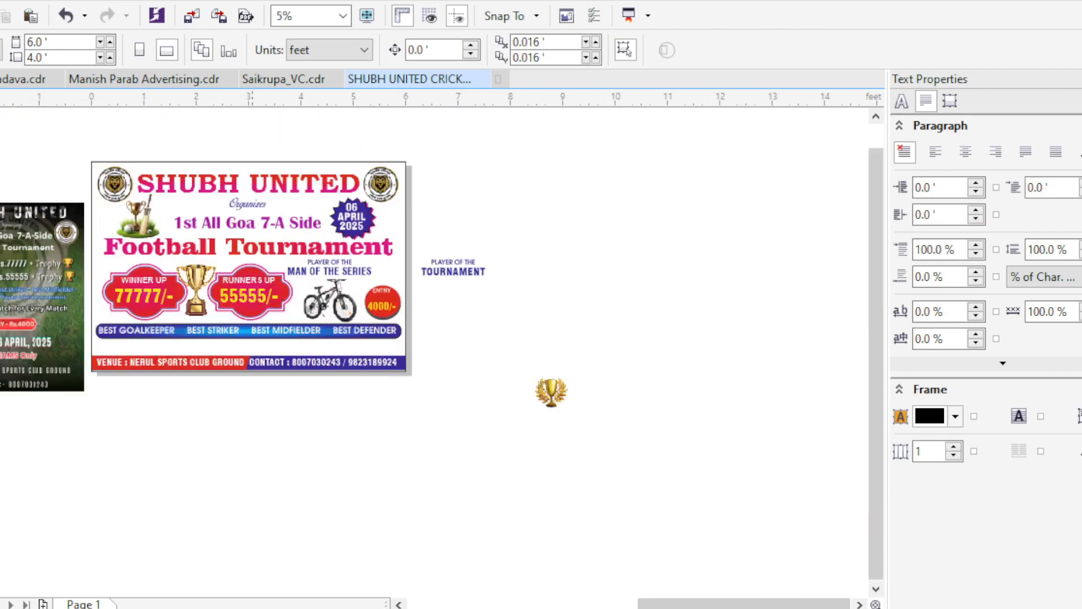
pyautogui.scroll(1, 144, 347)
pyautogui.scroll(-1, 113, 451)
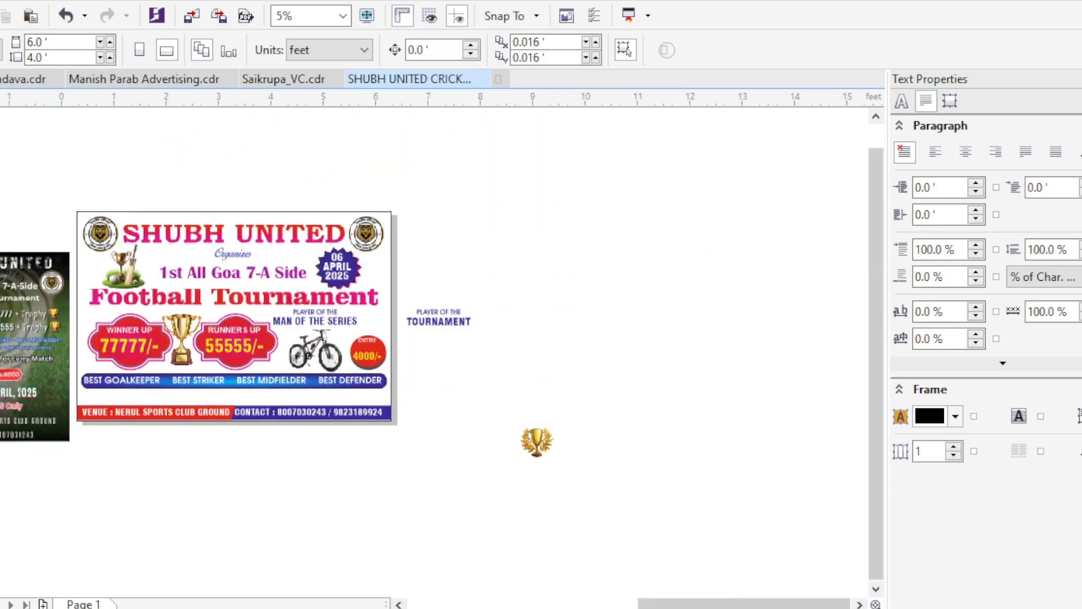
pyautogui.scroll(1, 61, 351)
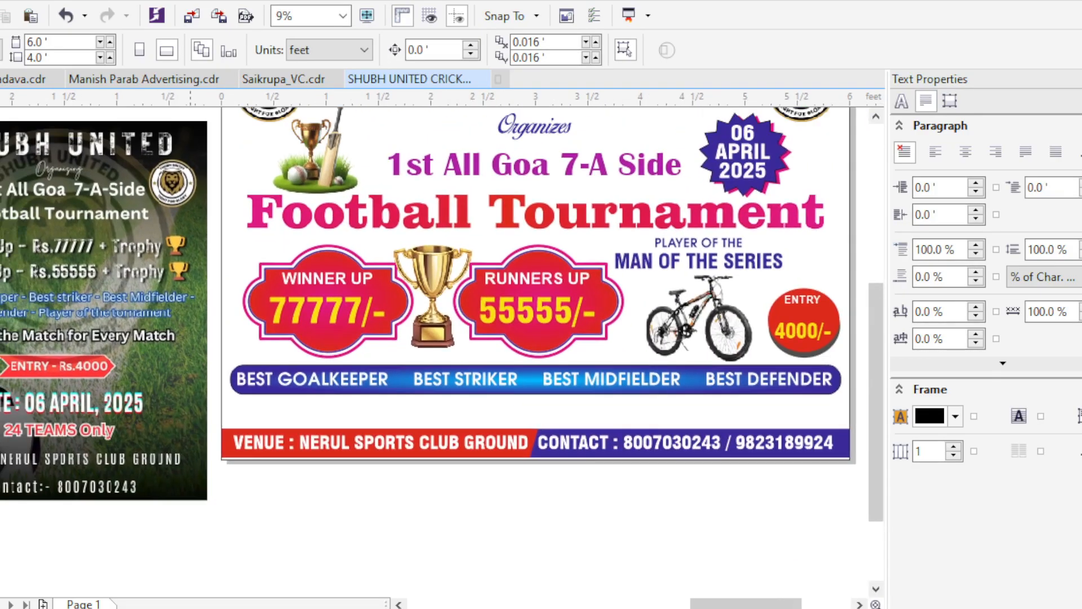
# - Examine the overall banner layout, including the awards bar and the open space above the footer
pyautogui.scroll(-1, 314, 158)
pyautogui.scroll(1, 384, 202)
pyautogui.scroll(-1, 386, 202)
pyautogui.scroll(1, 567, 219)
pyautogui.scroll(2, 572, 218)
pyautogui.click(502, 304)
pyautogui.moveTo(354, 239); pyautogui.dragTo(345, 230)
pyautogui.scroll(-2, 434, 253)
pyautogui.scroll(-2, 556, 388)
pyautogui.press('Escape')
pyautogui.scroll(1, 273, 462)
pyautogui.scroll(-1, 398, 479)
pyautogui.scroll(1, 438, 487)
pyautogui.scroll(-1, 422, 487)
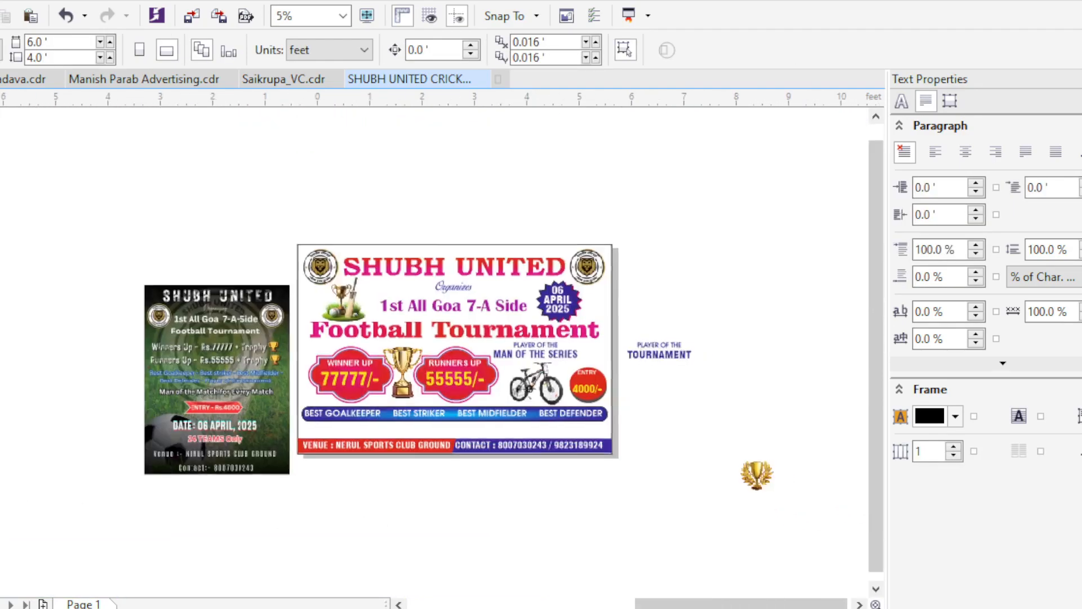
pyautogui.scroll(1, 414, 316)
pyautogui.scroll(-1, 637, 327)
pyautogui.scroll(1, 743, 409)
pyautogui.scroll(-1, 535, 271)
pyautogui.scroll(1, 514, 278)
pyautogui.click(490, 224)
pyautogui.click(501, 304)
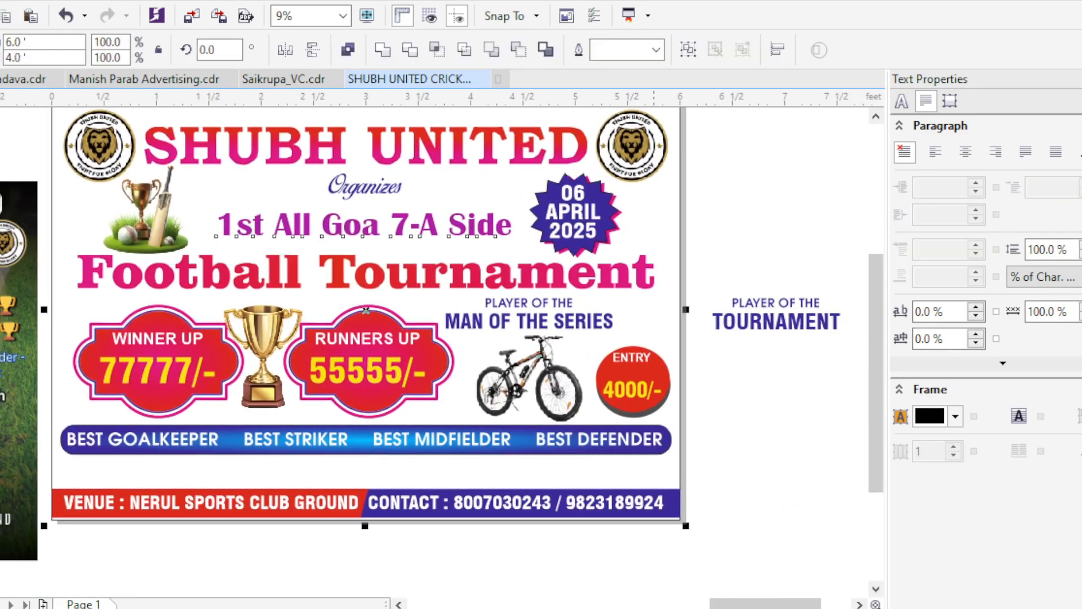
pyautogui.press('Escape')
pyautogui.scroll(-1, 502, 363)
pyautogui.scroll(1, 571, 432)
pyautogui.scroll(-1, 567, 431)
pyautogui.scroll(1, 531, 460)
pyautogui.scroll(-1, 495, 501)
pyautogui.scroll(1, 537, 445)
pyautogui.scroll(-1, 510, 507)
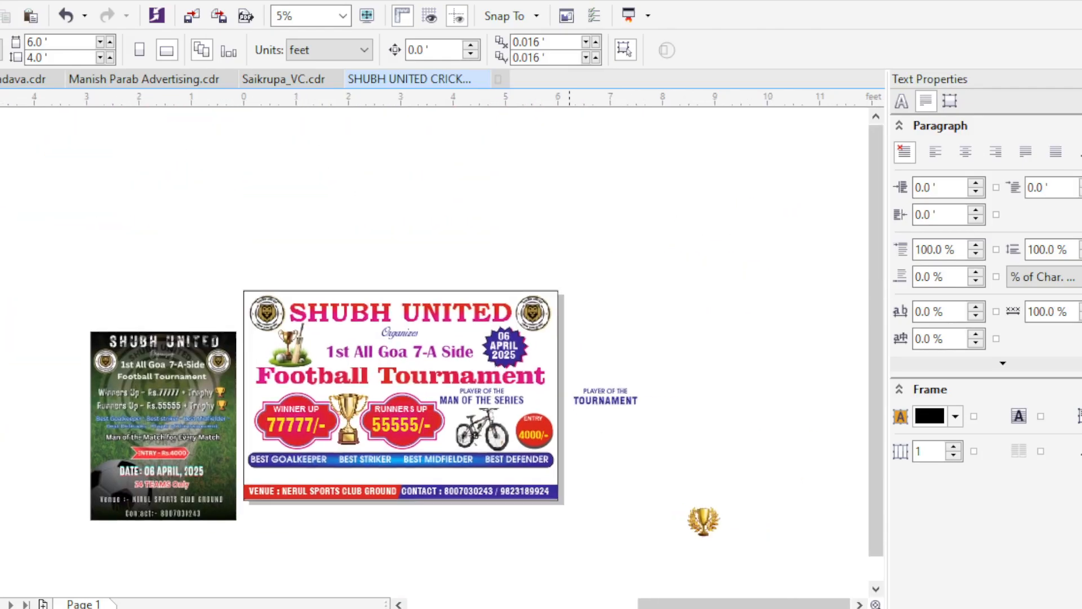
pyautogui.scroll(1, 544, 499)
pyautogui.scroll(-1, 536, 503)
pyautogui.scroll(1, 521, 569)
pyautogui.scroll(-1, 566, 536)
pyautogui.scroll(1, 360, 540)
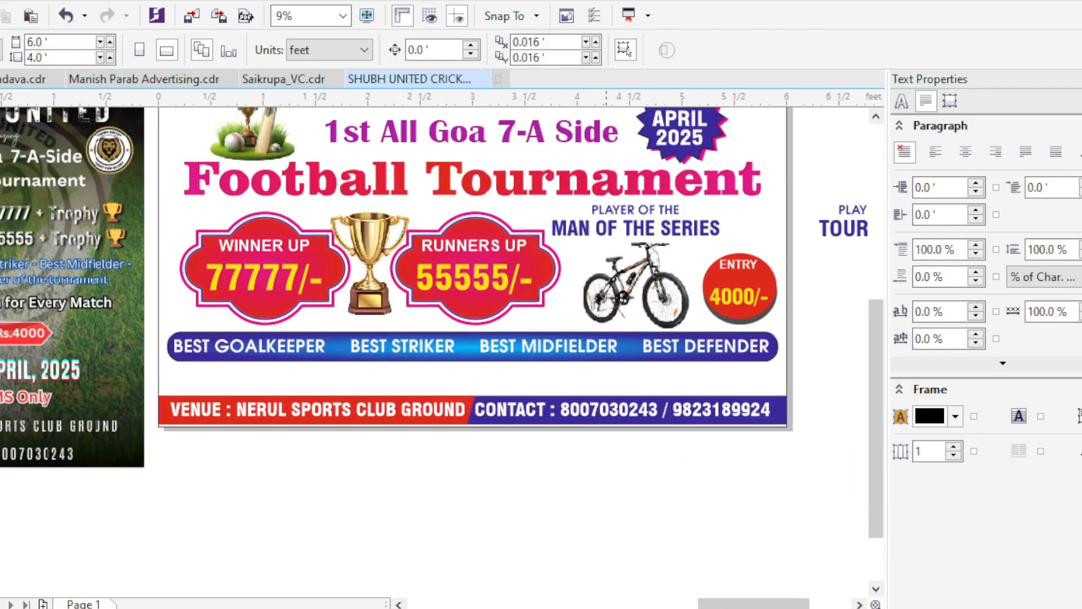
pyautogui.scroll(-1, 400, 511)
pyautogui.scroll(1, 212, 519)
pyautogui.scroll(-1, 217, 515)
pyautogui.scroll(1, 247, 485)
pyautogui.scroll(-1, 310, 479)
pyautogui.scroll(1, 510, 431)
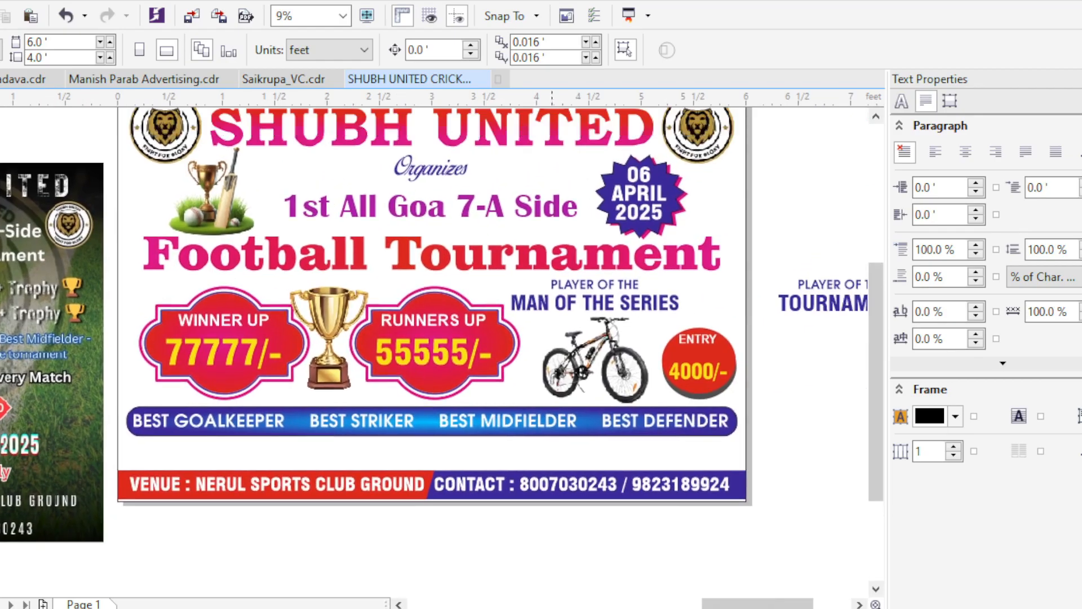
pyautogui.click(518, 422)
pyautogui.click(485, 521)
pyautogui.scroll(-1, 484, 521)
pyautogui.scroll(1, 382, 575)
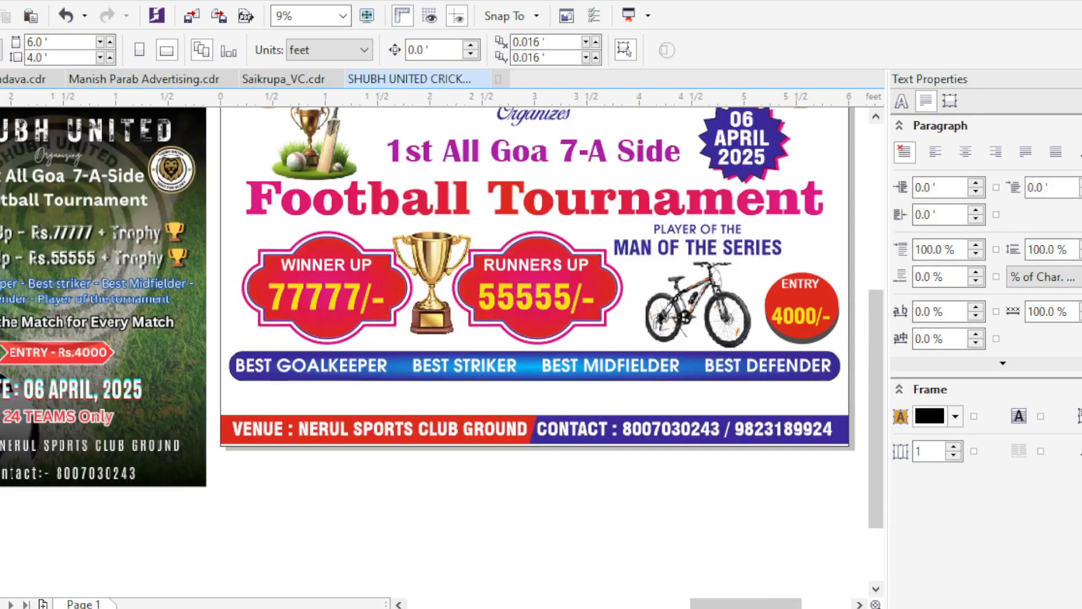
# - Move the blue awards bar and its text to the empty area below the page and isolate the bar from the text
pyautogui.click(396, 366)
pyautogui.click(406, 507)
pyautogui.moveTo(395, 366); pyautogui.dragTo(404, 492)
pyautogui.click(456, 49)
pyautogui.click(541, 541)
pyautogui.click(541, 491)
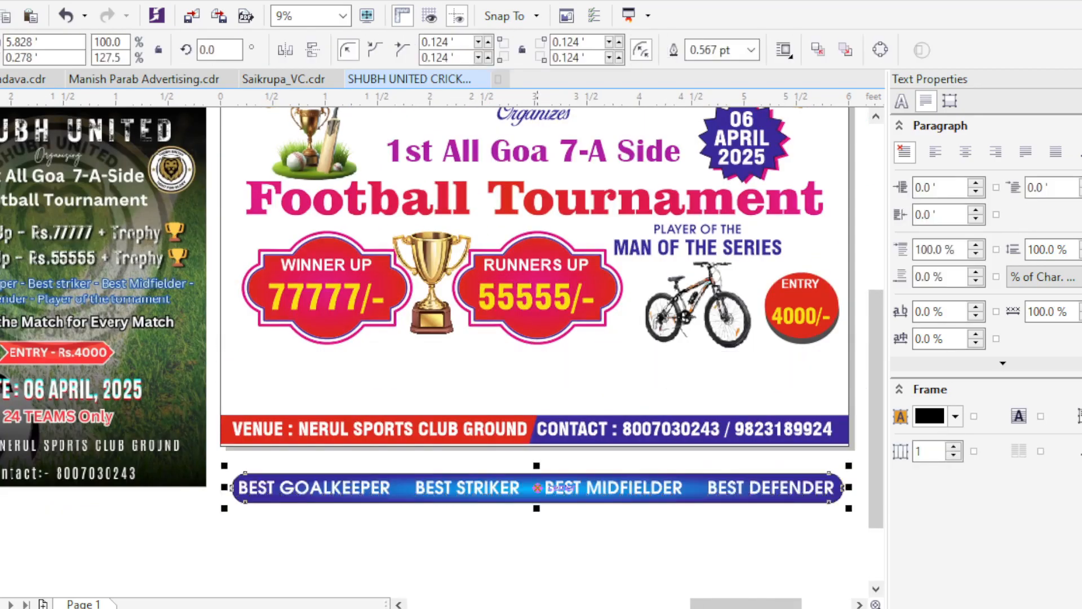
# - Return only the blue bar above the footer and resize it to about 1.46 × 0.609 ft, starting near the banner's left margin
pyautogui.moveTo(564, 492); pyautogui.dragTo(555, 367)
pyautogui.moveTo(556, 367); pyautogui.dragTo(467, 403)
pyautogui.moveTo(757, 402); pyautogui.dragTo(299, 401)
pyautogui.scroll(1, 99, 502)
pyautogui.moveTo(336, 336); pyautogui.dragTo(336, 406)
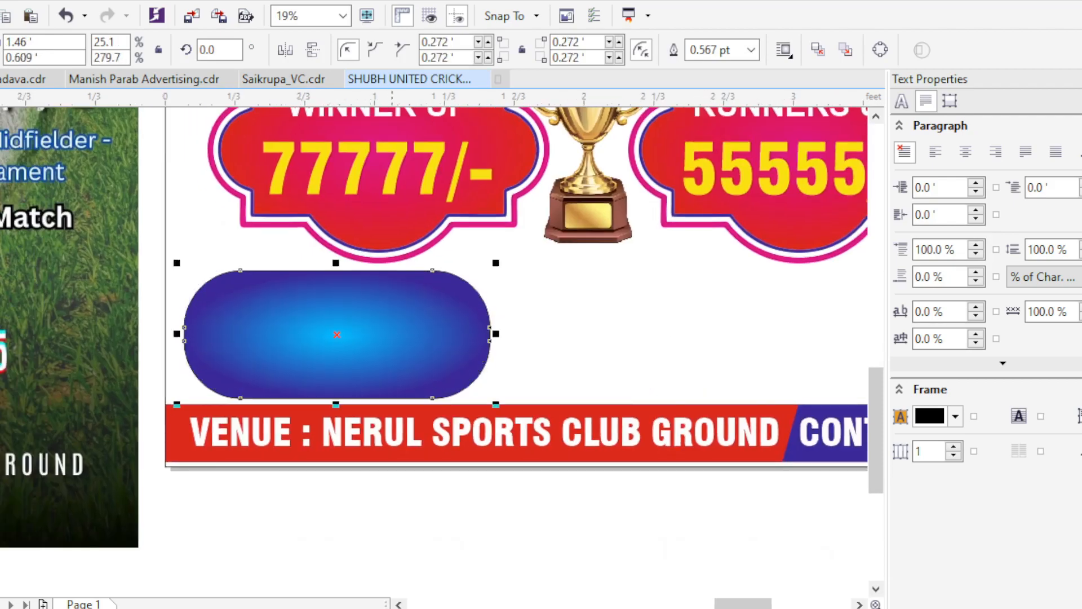
# - Give the resized blue panel scalloped corners and duplicate it twice to form a row of three evenly spaced panels
pyautogui.scroll(-1, 321, 405)
pyautogui.scroll(1, 410, 426)
pyautogui.scroll(-1, 51, 282)
pyautogui.moveTo(149, 299); pyautogui.dragTo(311, 298)
pyautogui.rightClick(311, 298)
pyautogui.hotkey('ctrl', 'r')
pyautogui.click(414, 405)
# - Move the white awards text from below the page onto the row of panels, starting inside the first one
pyautogui.scroll(-1, 423, 419)
pyautogui.moveTo(240, 453); pyautogui.dragTo(590, 552)
pyautogui.scroll(1, 305, 395)
pyautogui.moveTo(394, 501); pyautogui.dragTo(482, 263)
pyautogui.scroll(1, 701, 279)
pyautogui.scroll(-1, 580, 276)
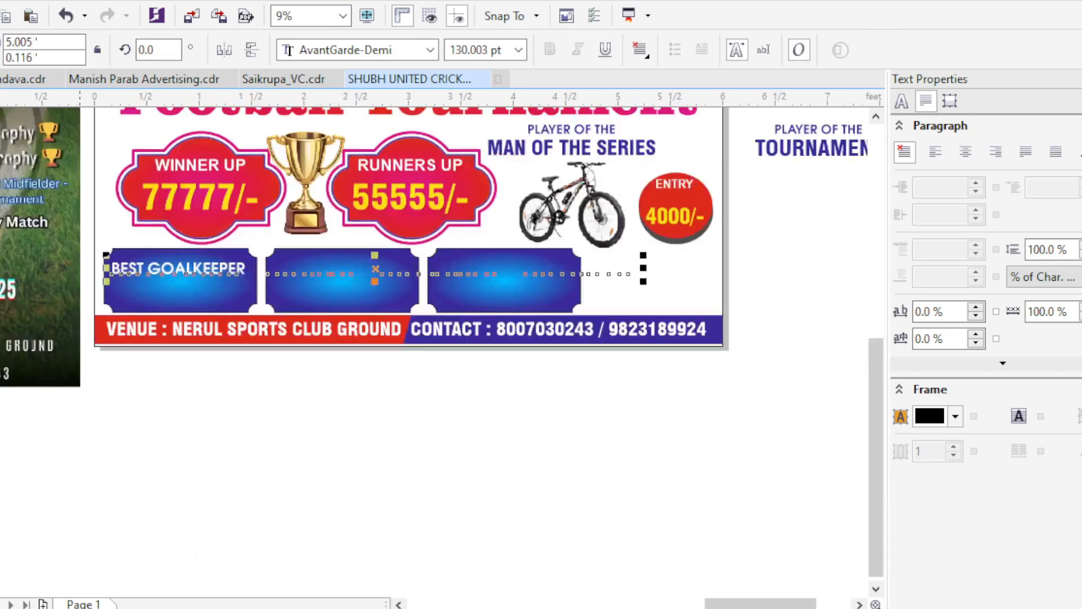
# - Break the awards text into separate lines for BEST GOALKEEPER, BEST STRIKER, BEST MIDFIELDER and BEST DEFENDER
pyautogui.scroll(1, 282, 265)
pyautogui.doubleClick(247, 270)
pyautogui.press('Return')
pyautogui.click(164, 311)
pyautogui.press('Return')
pyautogui.click(188, 350)
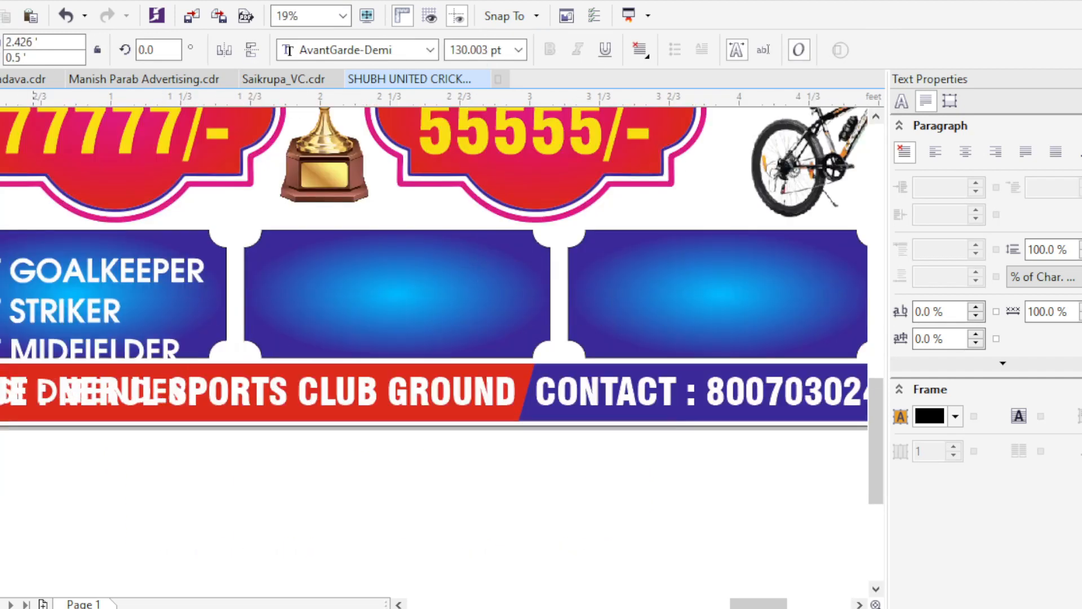
pyautogui.moveTo(32, 366); pyautogui.dragTo(161, 350)
pyautogui.hotkey('ctrl', 'space')
pyautogui.scroll(-1, 447, 315)
pyautogui.scroll(1, 394, 330)
# - Cut the BEST MIDFIELDER and BEST DEFENDER lines and paste them as a separate text object
pyautogui.press('F8')
pyautogui.moveTo(118, 319); pyautogui.dragTo(371, 361)
pyautogui.hotkey('ctrl', 'x')
pyautogui.click(437, 260)
pyautogui.hotkey('ctrl', 'v')
pyautogui.hotkey('ctrl', 'space')
# - Place the BEST MIDFIELDER and BEST DEFENDER text on the second panel, level with the first panel's text
pyautogui.moveTo(496, 254); pyautogui.dragTo(508, 248)
pyautogui.keyDown('shift'); pyautogui.click(381, 251); pyautogui.keyUp('shift')
pyautogui.press('e')
pyautogui.click(419, 443)
pyautogui.scroll(-1, 420, 443)
pyautogui.scroll(1, 450, 392)
pyautogui.press('F8')
pyautogui.click(449, 330)
pyautogui.hotkey('ctrl', 'space')
pyautogui.scroll(-1, 440, 338)
pyautogui.scroll(1, 344, 338)
pyautogui.scroll(-1, 388, 394)
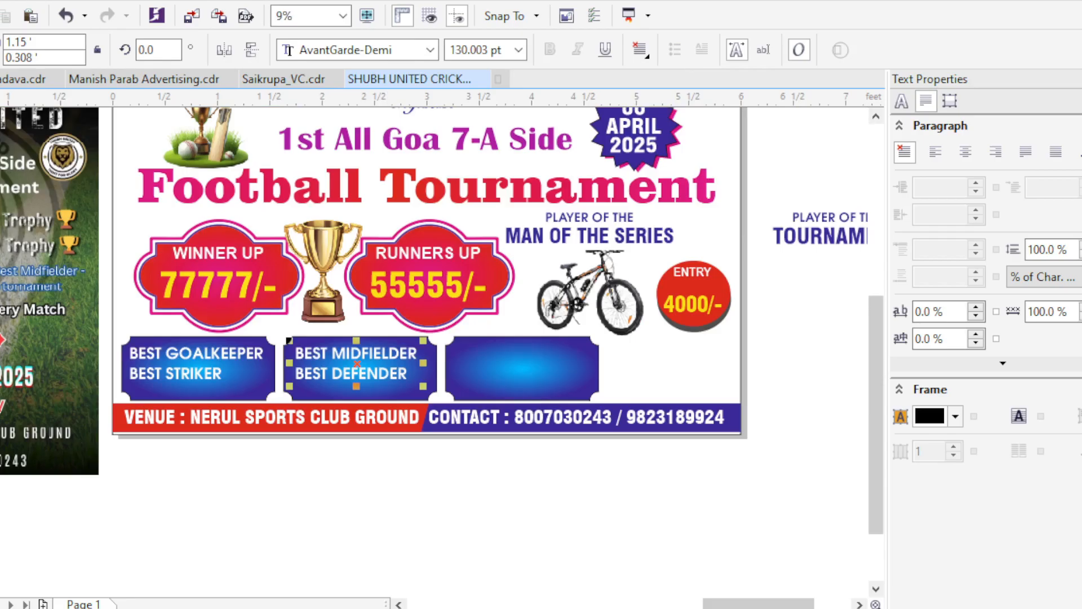
# - Duplicate the second panel's text onto the third panel and change the copy to PLAYER OF THE TOURNAMENT
pyautogui.click(406, 473)
pyautogui.scroll(1, 496, 389)
pyautogui.scroll(-1, 293, 361)
pyautogui.moveTo(281, 339); pyautogui.dragTo(446, 340)
pyautogui.rightClick(446, 339)
pyautogui.click(439, 468)
pyautogui.press('F8')
pyautogui.click(455, 357)
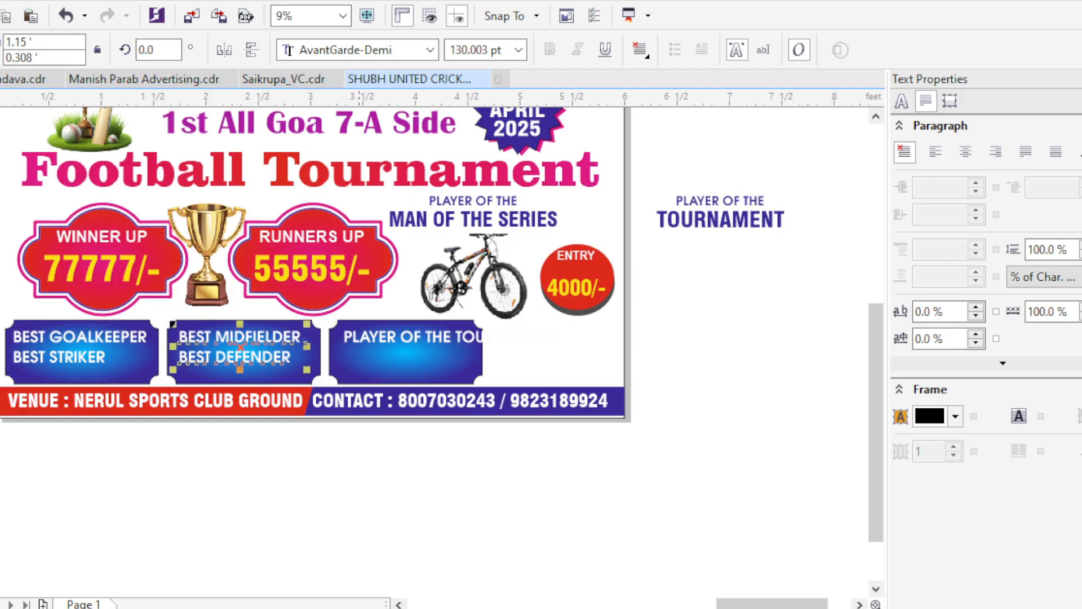
pyautogui.hotkey('ctrl', 'space')
pyautogui.click(710, 343)
pyautogui.scroll(1, 457, 344)
pyautogui.scroll(-1, 805, 330)
pyautogui.scroll(1, 540, 361)
pyautogui.scroll(-1, 304, 332)
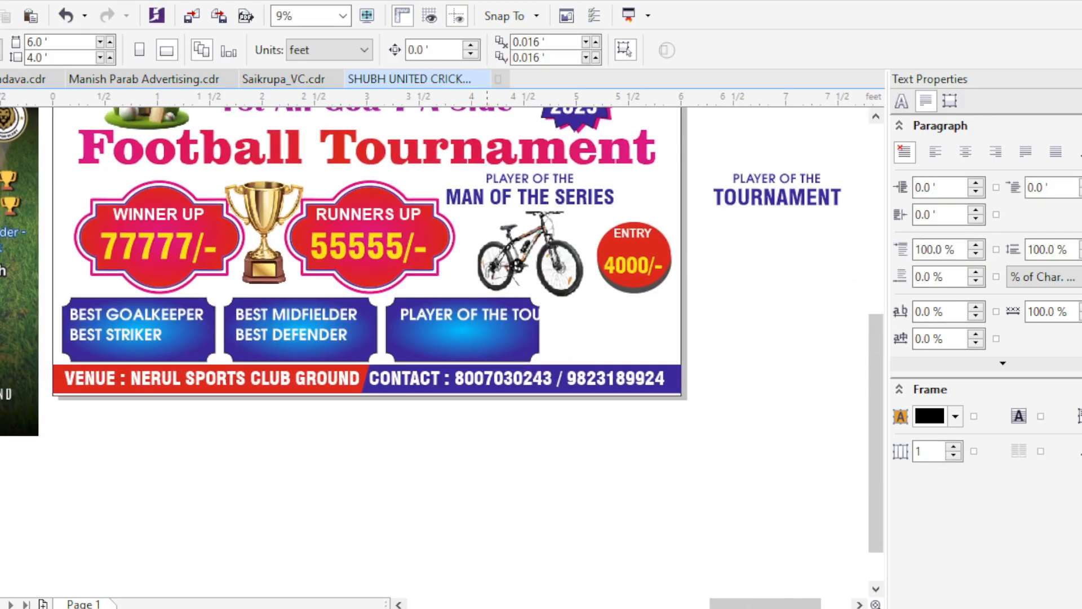
# - Try adjusting the line spacing of the BEST GOALKEEPER and BEST STRIKER text, and undo the change
pyautogui.scroll(1, 487, 332)
pyautogui.scroll(-1, 387, 345)
pyautogui.click(68, 342)
pyautogui.scroll(1, 68, 342)
pyautogui.press('F10')
pyautogui.moveTo(1, 359); pyautogui.dragTo(1, 375)
pyautogui.hotkey('ctrl', 'z')
pyautogui.scroll(-1, 25, 237)
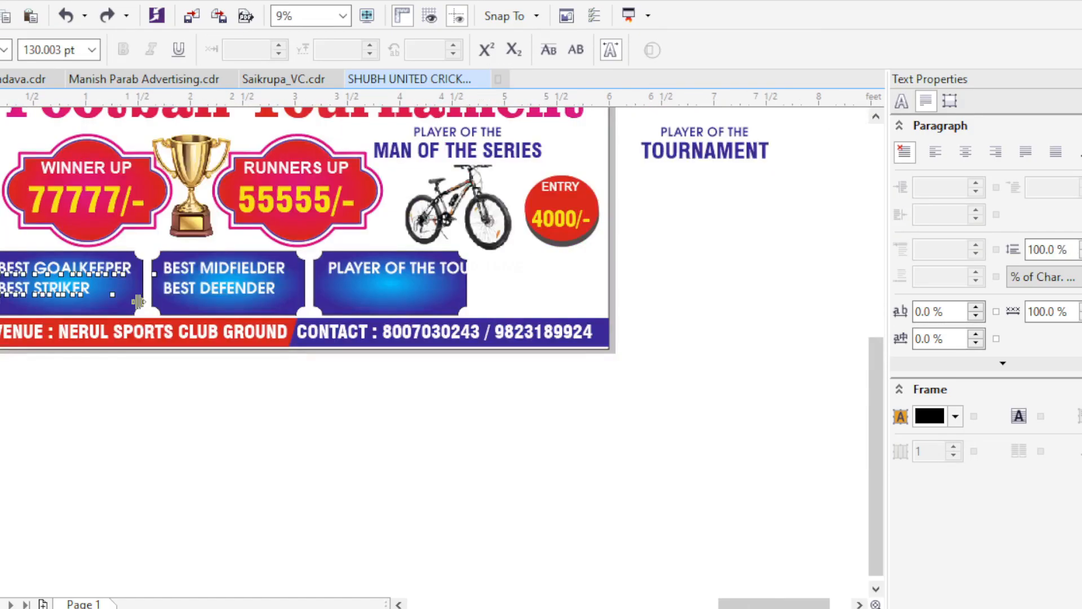
pyautogui.press('space')
# - Break the third panel's text into two lines, PLAYER OF THE and TOURNAMENT
pyautogui.scroll(1, 62, 262)
pyautogui.scroll(-1, 187, 347)
pyautogui.click(518, 311)
pyautogui.scroll(1, 517, 310)
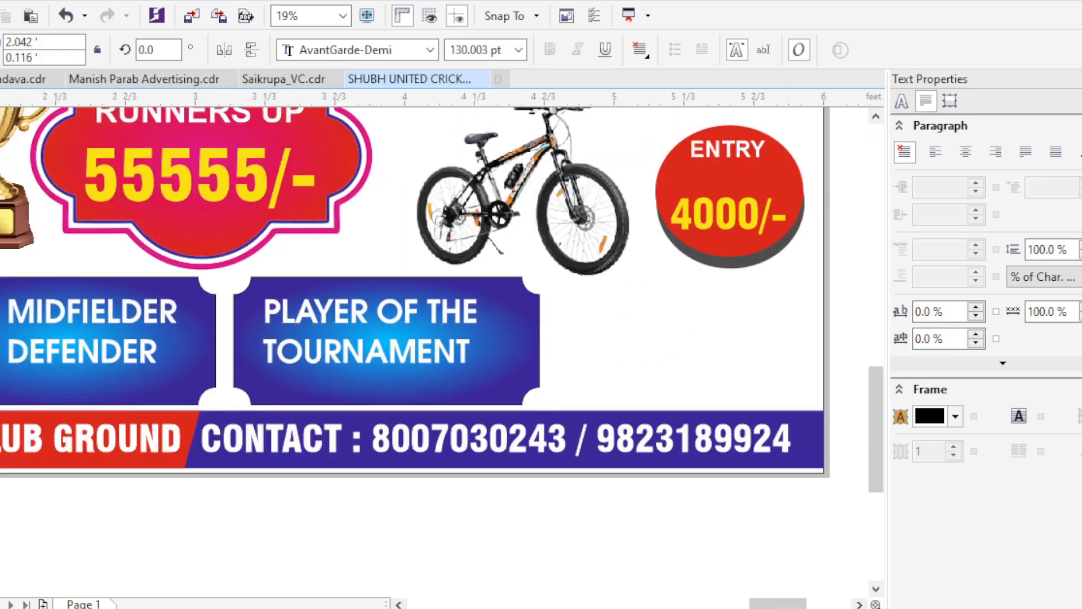
pyautogui.hotkey('ctrl', 'space')
pyautogui.scroll(-1, 521, 306)
pyautogui.scroll(1, 433, 322)
pyautogui.scroll(-1, 440, 317)
# - Widen the third blue panel to the right and put PLAYER OF THE TOURNAMENT back on one line
pyautogui.click(519, 321)
pyautogui.scroll(1, 535, 313)
pyautogui.moveTo(535, 328); pyautogui.dragTo(596, 328)
pyautogui.click(450, 338)
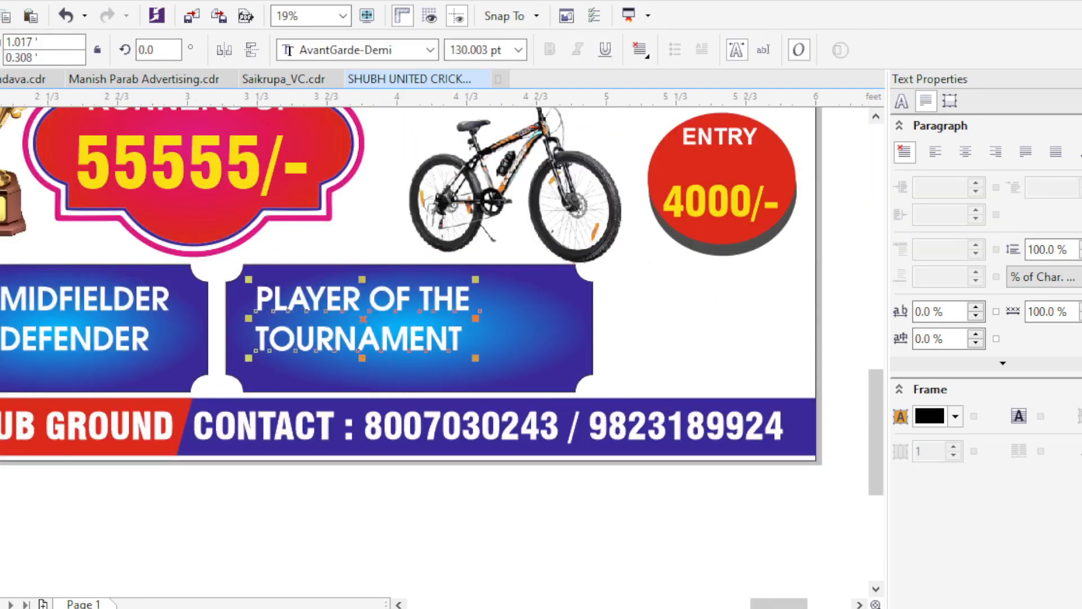
pyautogui.press('Delete')
pyautogui.hotkey('ctrl', 'space')
# - Set the award texts on the three panels to 100 pt in the Impact font
pyautogui.scroll(-1, 68, 321)
pyautogui.scroll(1, 15, 318)
pyautogui.scroll(-1, 330, 308)
pyautogui.keyDown('shift'); pyautogui.click(330, 305); pyautogui.keyUp('shift')
pyautogui.write('100')
pyautogui.press('Return')
pyautogui.scroll(1, 347, 282)
pyautogui.click(361, 50)
pyautogui.write('Impact')
pyautogui.press('Return')
pyautogui.press('Escape')
# - Enlarge the PLAYER OF THE TOURNAMENT text on the third panel to 122 pt
pyautogui.click(499, 368)
pyautogui.scroll(1, 537, 380)
pyautogui.moveTo(489, 370); pyautogui.dragTo(545, 395)
pyautogui.scroll(-1, 541, 392)
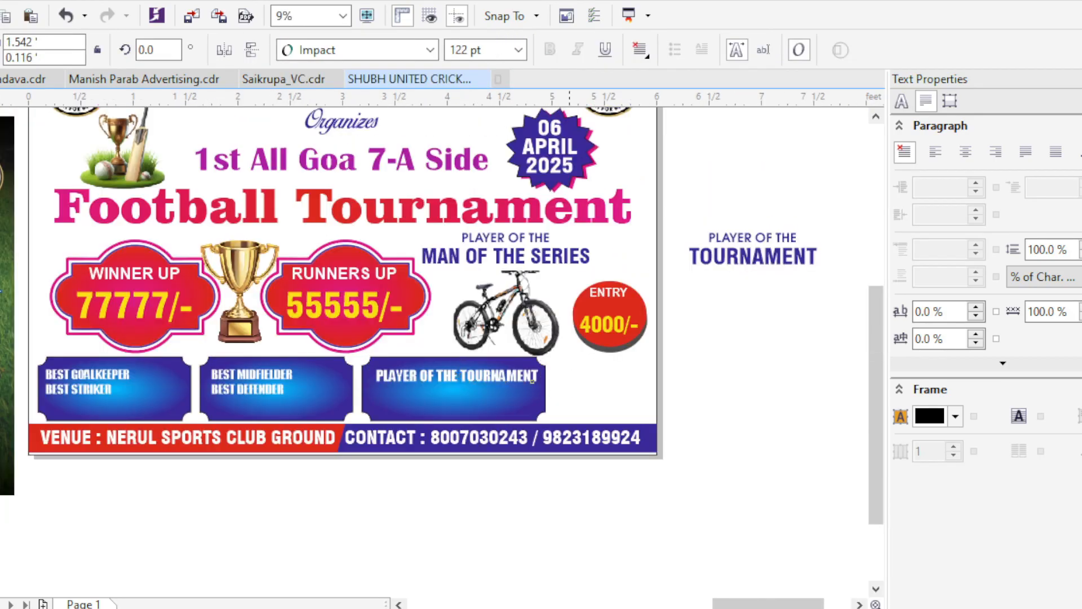
pyautogui.press('Escape')
# - Delete the spare TOURNAMENT text lying beside the page
pyautogui.scroll(1, 278, 414)
pyautogui.scroll(-1, 239, 349)
pyautogui.click(442, 343)
pyautogui.press('Delete')
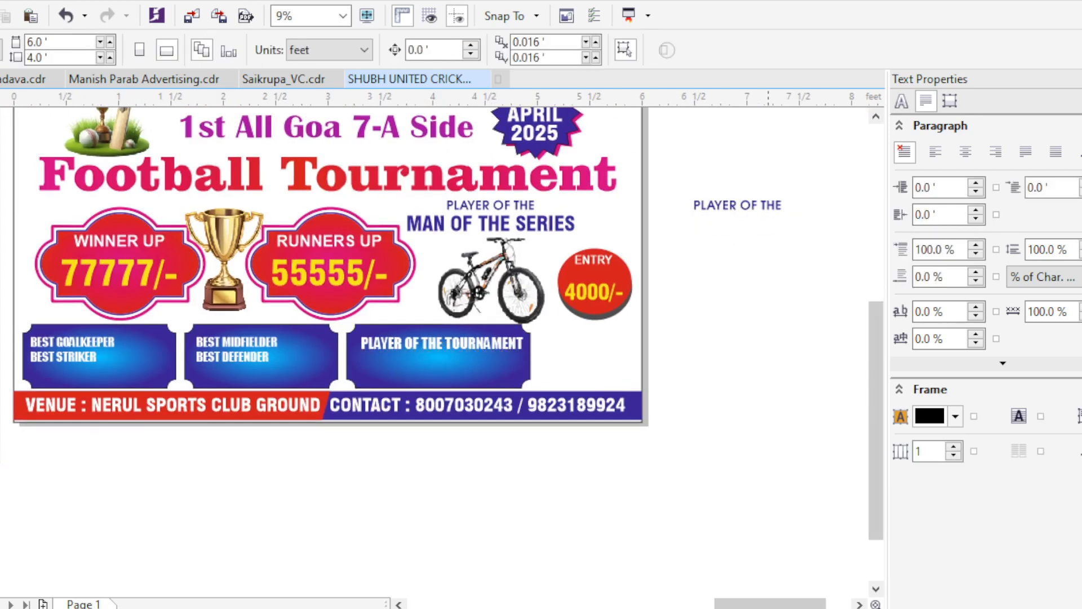
# - Add a second line reading MAN OF THE MATCH to the third panel's text
pyautogui.hscroll(-2, 434, 276)
pyautogui.click(700, 342)
pyautogui.press('F8')
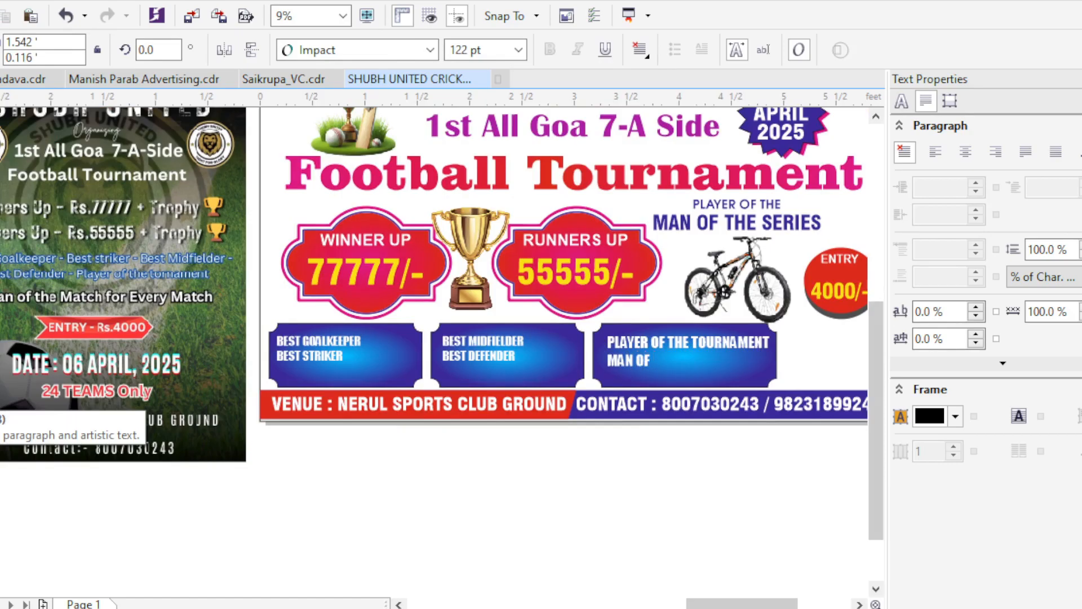
pyautogui.hotkey('ctrl', 'space')
# - Enlarge the award texts on the first and second panels to 122 pt to match the third
pyautogui.click(351, 343)
pyautogui.scroll(1, 374, 346)
pyautogui.scroll(-1, 56, 330)
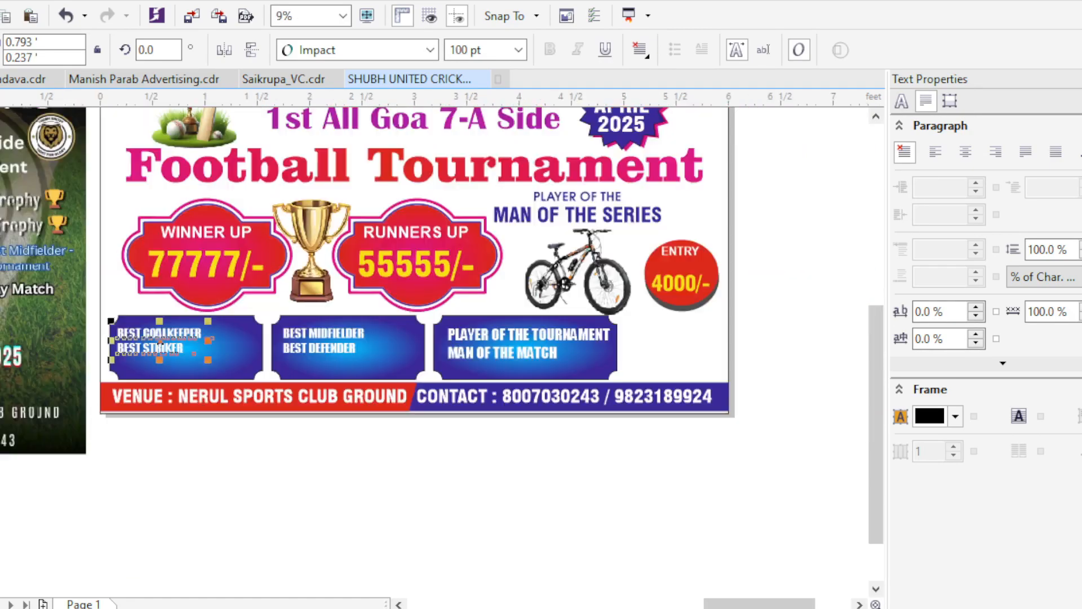
pyautogui.write('120')
pyautogui.press('Return')
pyautogui.click(159, 339)
pyautogui.press('Escape')
# - Align the award texts on the three blue panels along their top edges
pyautogui.moveTo(104, 313); pyautogui.dragTo(627, 370)
pyautogui.press('t')
pyautogui.press('Escape')
pyautogui.scroll(1, 359, 353)
pyautogui.click(563, 342)
pyautogui.scroll(-1, 462, 339)
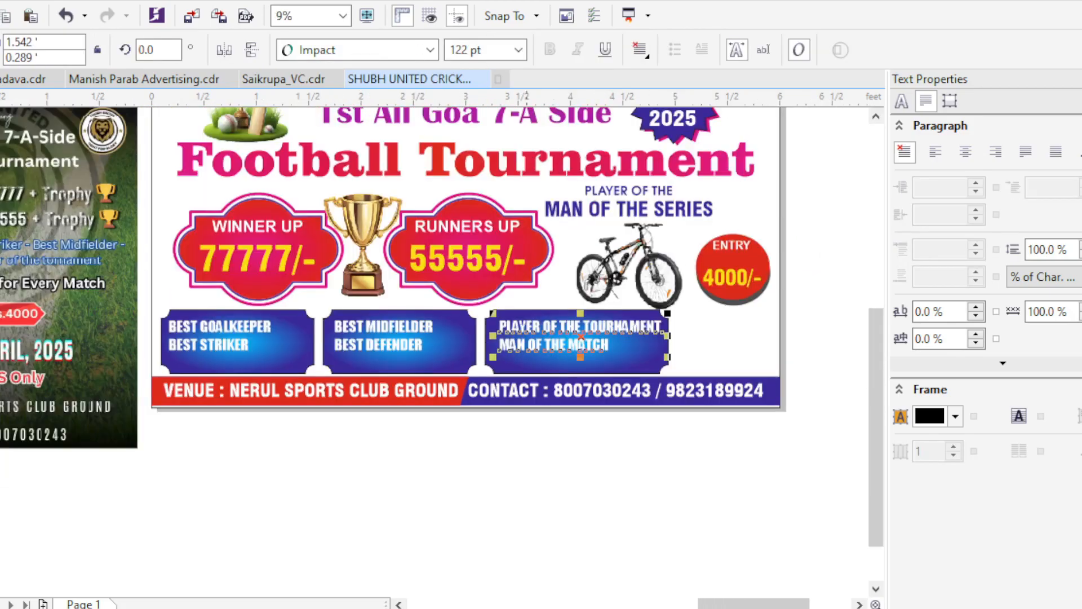
pyautogui.scroll(1, 526, 342)
pyautogui.scroll(-1, 305, 356)
pyautogui.press('Escape')
# - Spread the three award panels apart together with their texts and distribute them with equal horizontal gaps
pyautogui.scroll(1, 265, 349)
pyautogui.moveTo(474, 276); pyautogui.dragTo(862, 419)
pyautogui.scroll(-1, 641, 354)
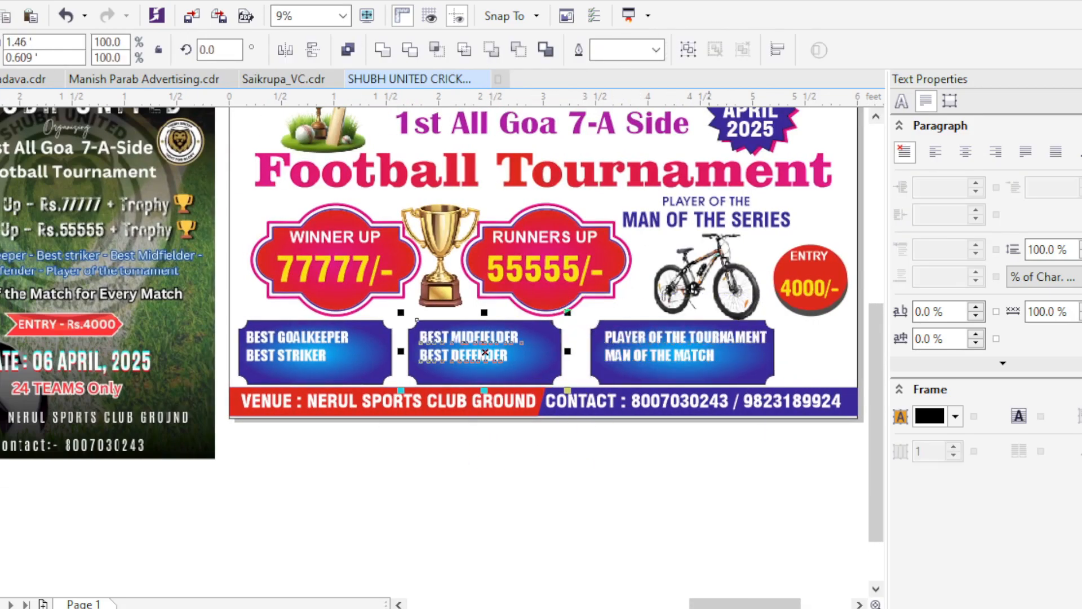
pyautogui.click(708, 373)
pyautogui.keyDown('shift'); pyautogui.click(507, 373); pyautogui.keyUp('shift')
pyautogui.keyDown('shift'); pyautogui.click(338, 373); pyautogui.keyUp('shift')
pyautogui.hotkey('shift', 'e')
pyautogui.press('Escape')
# - Centre the award texts horizontally within their blue panels
pyautogui.moveTo(619, 360); pyautogui.dragTo(507, 353)
pyautogui.press('c')
pyautogui.press('c')
pyautogui.click(183, 347)
pyautogui.keyDown('shift'); pyautogui.click(248, 363); pyautogui.keyUp('shift')
pyautogui.press('c')
pyautogui.press('Escape')
# - Place the laurel trophy picture in front between the first and second panels and copy it between the second and third
pyautogui.scroll(-1, 445, 440)
pyautogui.click(755, 438)
pyautogui.scroll(2, 393, 386)
pyautogui.moveTo(756, 437); pyautogui.dragTo(340, 363)
pyautogui.hotkey('shift', 'pageup')
pyautogui.scroll(1, 352, 350)
pyautogui.scroll(-1, 339, 363)
pyautogui.moveTo(463, 309); pyautogui.dragTo(470, 304)
pyautogui.moveTo(386, 379); pyautogui.dragTo(593, 318)
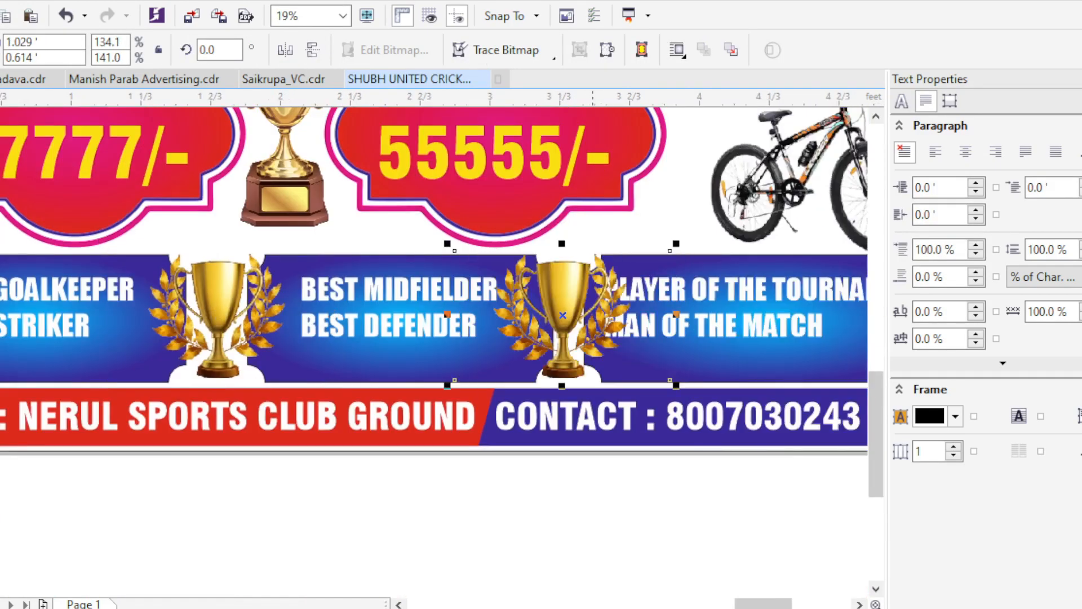
# - Narrow the third panel's award text from its left side to 1.479 ft wide, clear of the laurel trophy
pyautogui.scroll(-1, 592, 318)
pyautogui.click(499, 322)
pyautogui.scroll(1, 499, 323)
pyautogui.scroll(1, 690, 331)
pyautogui.moveTo(704, 332); pyautogui.dragTo(734, 332)
pyautogui.scroll(-2, 628, 438)
pyautogui.scroll(1, 627, 434)
pyautogui.scroll(-1, 612, 396)
# - Reduce the height of the second and third award panels slightly from the bottom, together with the first laurel trophy
pyautogui.click(592, 415)
pyautogui.scroll(1, 386, 418)
pyautogui.keyDown('shift'); pyautogui.click(386, 418); pyautogui.keyUp('shift')
pyautogui.scroll(-1, 386, 419)
pyautogui.scroll(1, 199, 440)
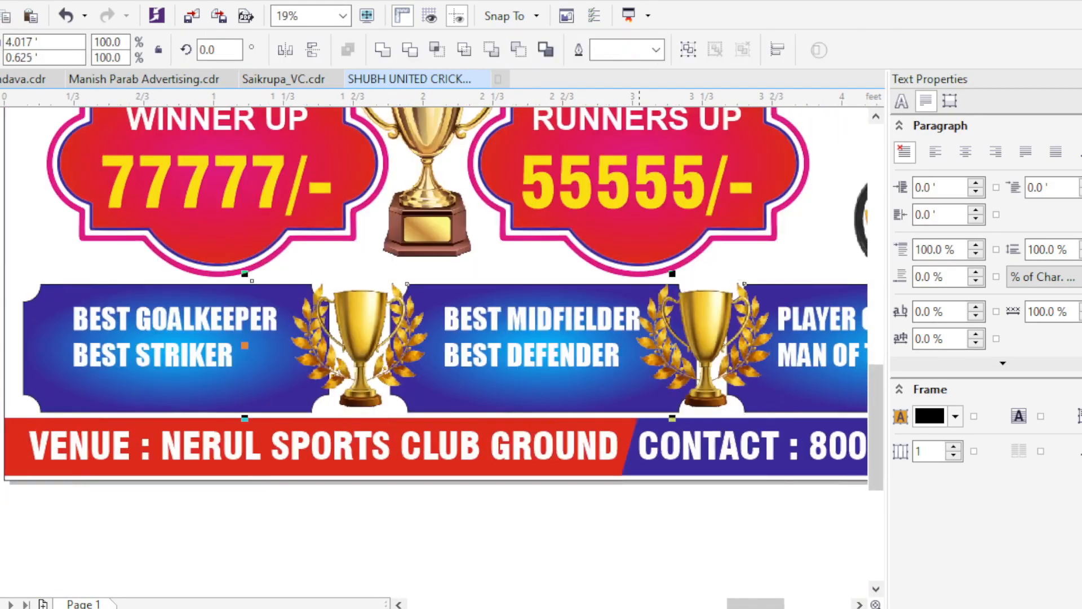
pyautogui.scroll(1, 657, 426)
pyautogui.moveTo(686, 398); pyautogui.dragTo(686, 386)
pyautogui.scroll(-3, 507, 360)
pyautogui.click(496, 420)
pyautogui.scroll(2, 398, 360)
pyautogui.click(394, 371)
pyautogui.keyDown('shift'); pyautogui.click(715, 372); pyautogui.keyUp('shift')
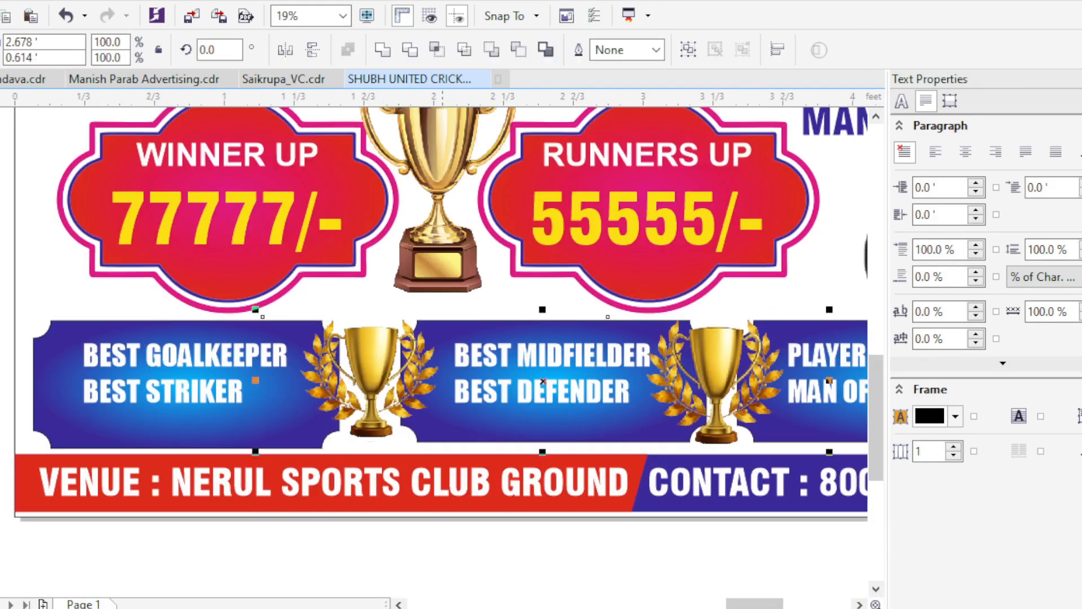
pyautogui.scroll(-1, 468, 417)
pyautogui.click(484, 529)
# - Stretch the third panel's award text to 0.333 ft high and undo the line-spacing change
pyautogui.scroll(1, 744, 390)
pyautogui.click(569, 418)
pyautogui.scroll(1, 529, 424)
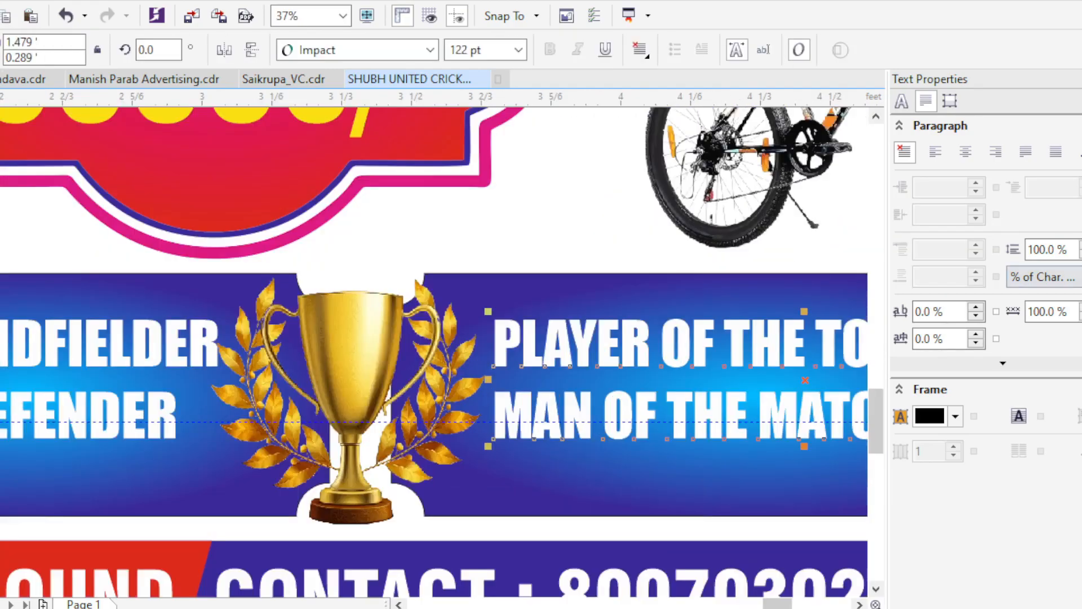
pyautogui.press('F10')
pyautogui.moveTo(492, 449); pyautogui.dragTo(492, 478)
pyautogui.scroll(-1, 491, 462)
pyautogui.hotkey('ctrl', 'z')
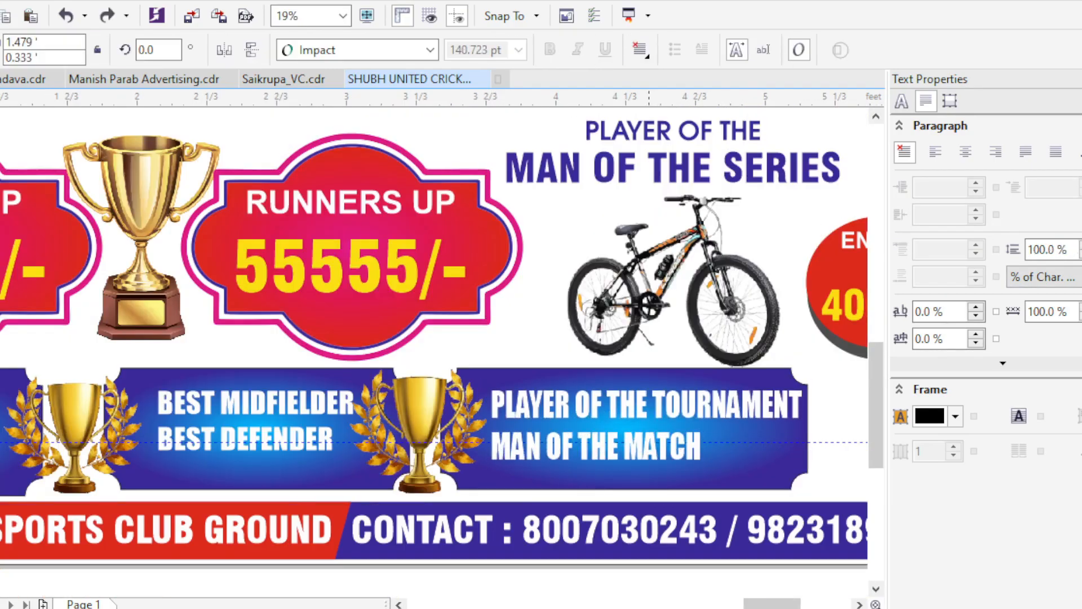
# - Repeat the vertical stretch on the award texts of the second and first panels
pyautogui.click(298, 405)
pyautogui.hotkey('ctrl', 'r')
pyautogui.scroll(-1, 316, 417)
pyautogui.scroll(1, 69, 404)
pyautogui.click(107, 420)
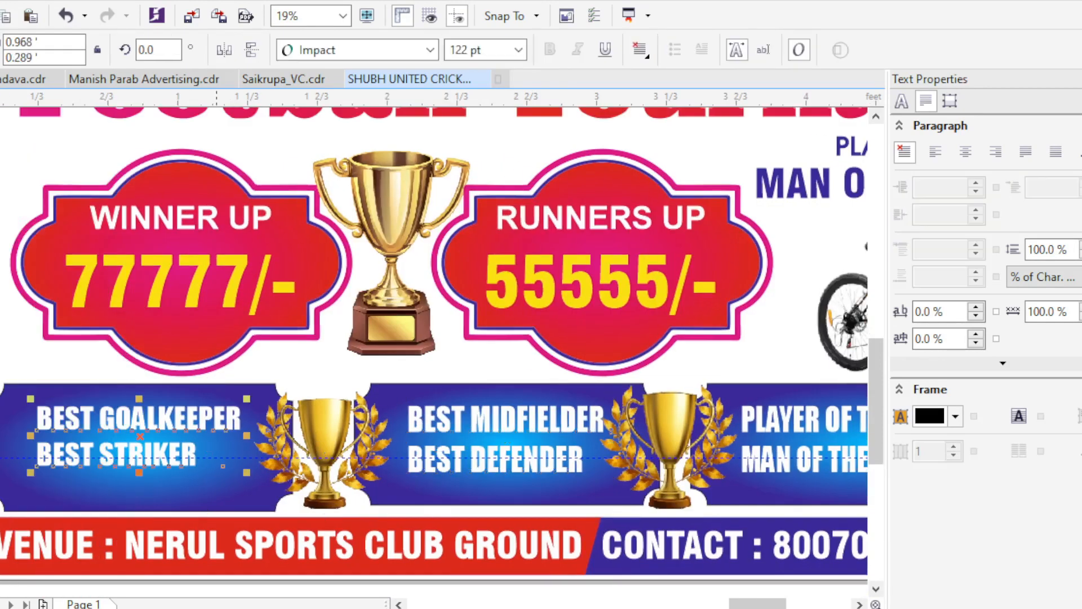
pyautogui.hotkey('ctrl', 'r')
pyautogui.scroll(-1, 130, 417)
pyautogui.scroll(1, 77, 451)
# - Increase the line spacing of the award texts on the first and second panels to about 128 %
pyautogui.press('F10')
pyautogui.moveTo(84, 449); pyautogui.dragTo(84, 461)
pyautogui.scroll(1, 153, 437)
pyautogui.scroll(-1, 265, 430)
pyautogui.click(521, 418)
pyautogui.click(549, 418)
pyautogui.scroll(2, 494, 429)
pyautogui.moveTo(566, 439); pyautogui.dragTo(566, 485)
pyautogui.scroll(-1, 543, 445)
pyautogui.scroll(-2, 543, 445)
pyautogui.scroll(2, 773, 466)
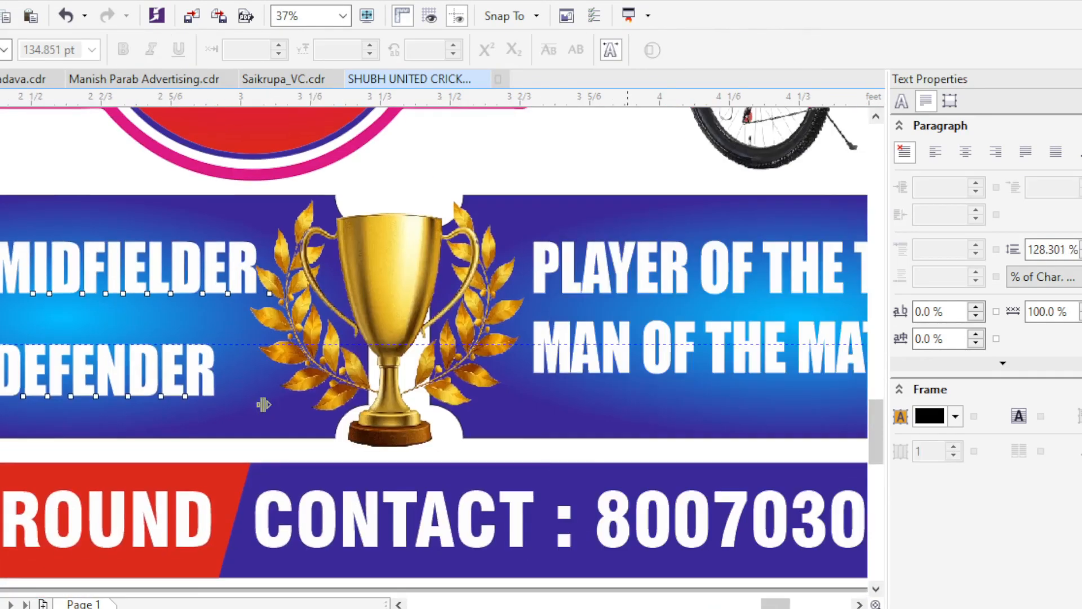
# - Increase the line spacing of the third panel's award text to match the other two panels
pyautogui.click(788, 343)
pyautogui.scroll(1, 787, 334)
pyautogui.moveTo(271, 431); pyautogui.dragTo(271, 479)
pyautogui.scroll(-4, 582, 370)
pyautogui.press('space')
pyautogui.scroll(1, 576, 372)
pyautogui.keyDown('shift'); pyautogui.click(578, 372); pyautogui.keyUp('shift')
pyautogui.keyDown('shift'); pyautogui.click(535, 371); pyautogui.keyUp('shift')
pyautogui.scroll(1, 438, 372)
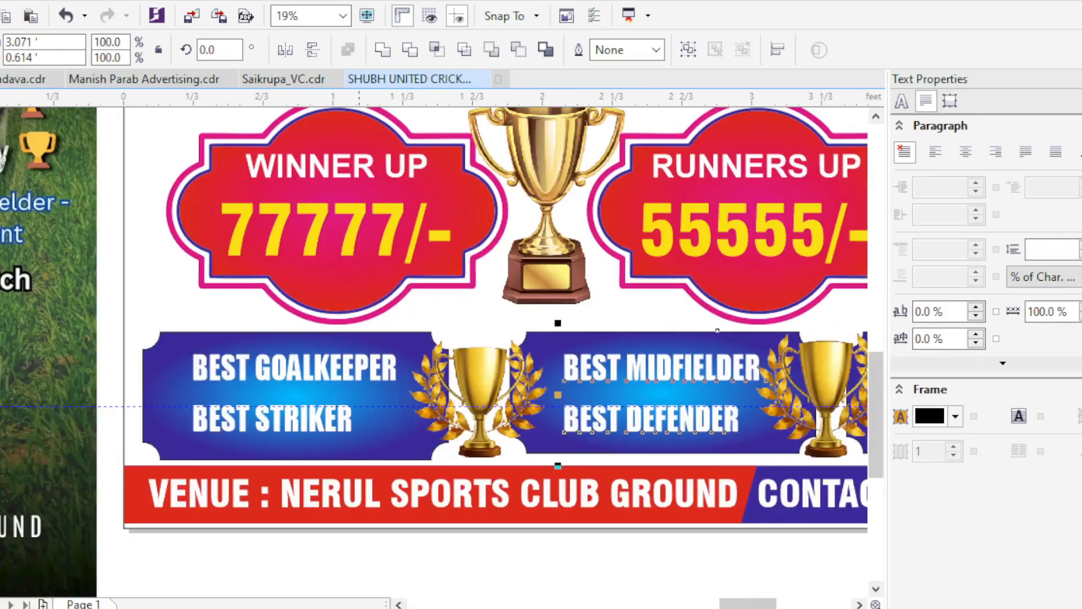
pyautogui.scroll(-1, 163, 357)
pyautogui.click(496, 560)
# - Delete the leftover objects lying away from the banner page
pyautogui.scroll(-1, 496, 563)
pyautogui.scroll(1, 496, 524)
pyautogui.scroll(-1, 519, 565)
pyautogui.scroll(1, 361, 544)
pyautogui.moveTo(382, 545); pyautogui.dragTo(75, 498)
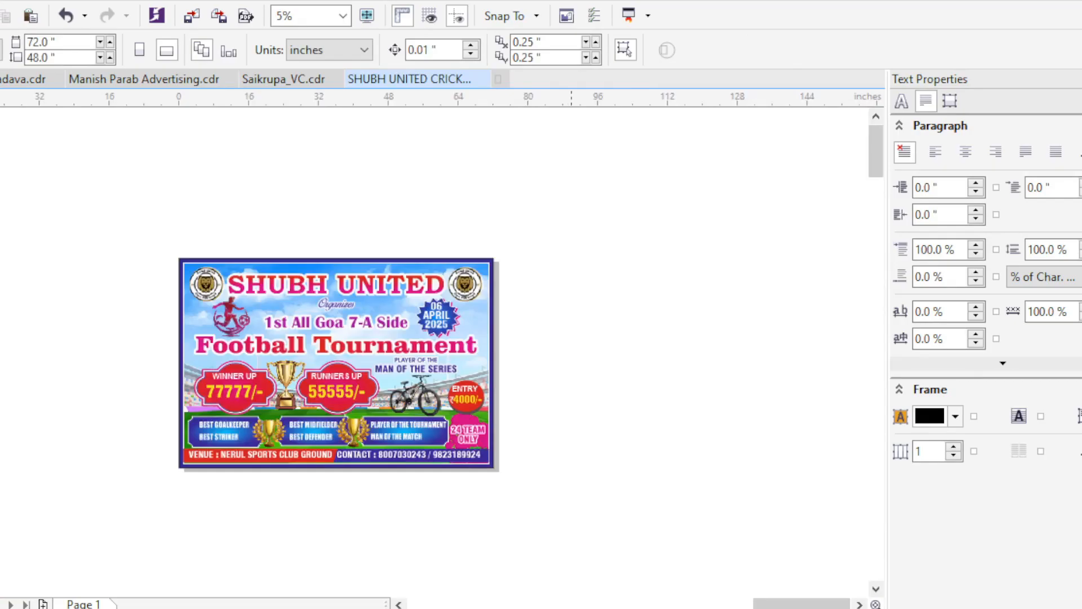
pyautogui.press('F4')
pyautogui.scroll(4, 570, 338)
pyautogui.moveTo(244, 436); pyautogui.dragTo(129, 270)
pyautogui.press('Delete')
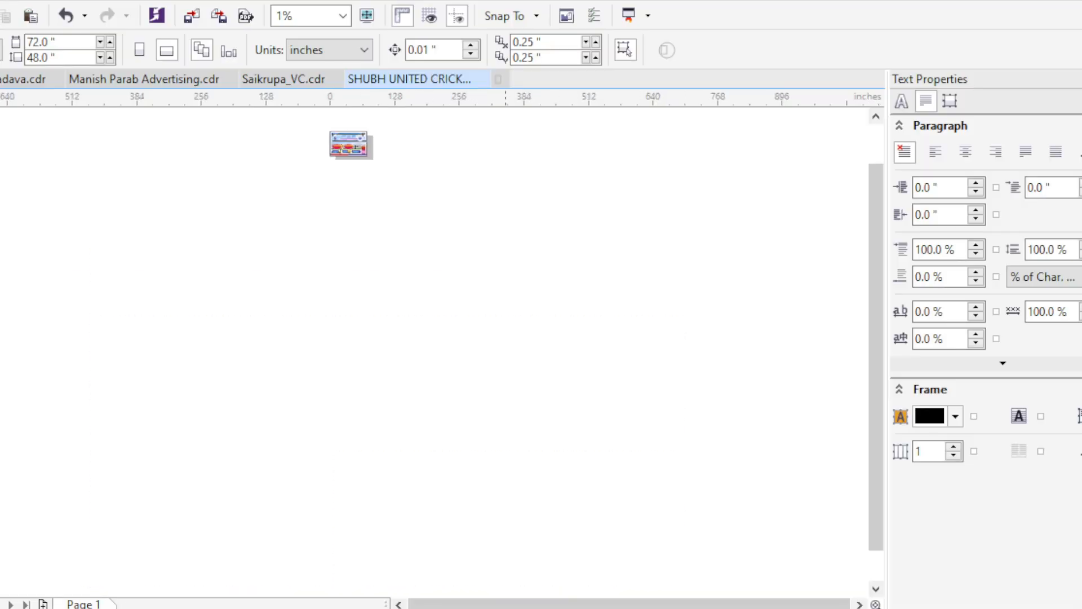
pyautogui.scroll(-1, 244, 355)
pyautogui.scroll(2, 532, 355)
pyautogui.moveTo(822, 366); pyautogui.dragTo(135, 360)
pyautogui.scroll(1, 395, 355)
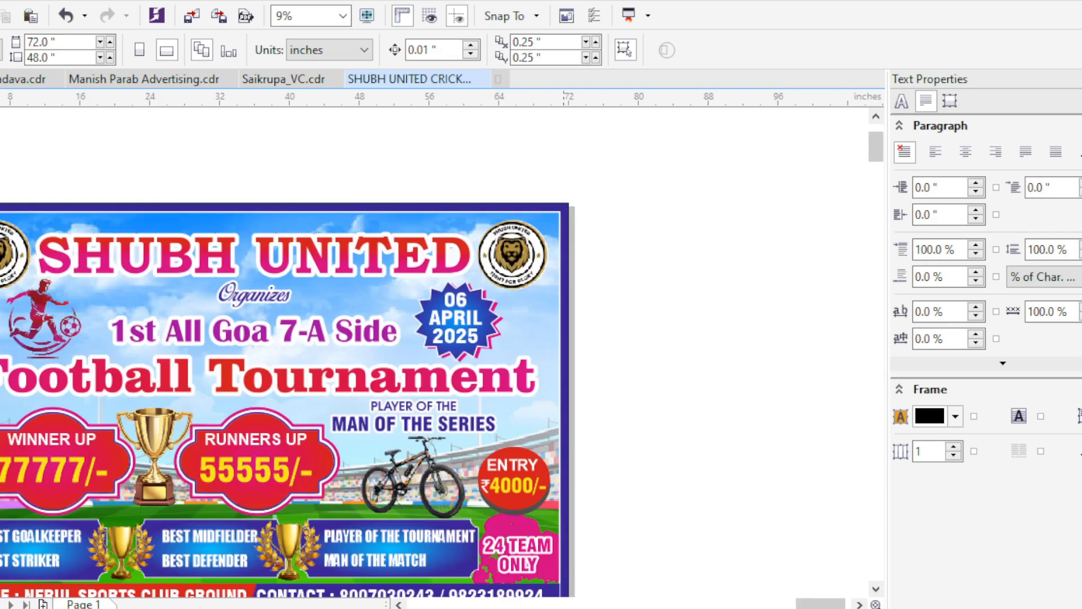